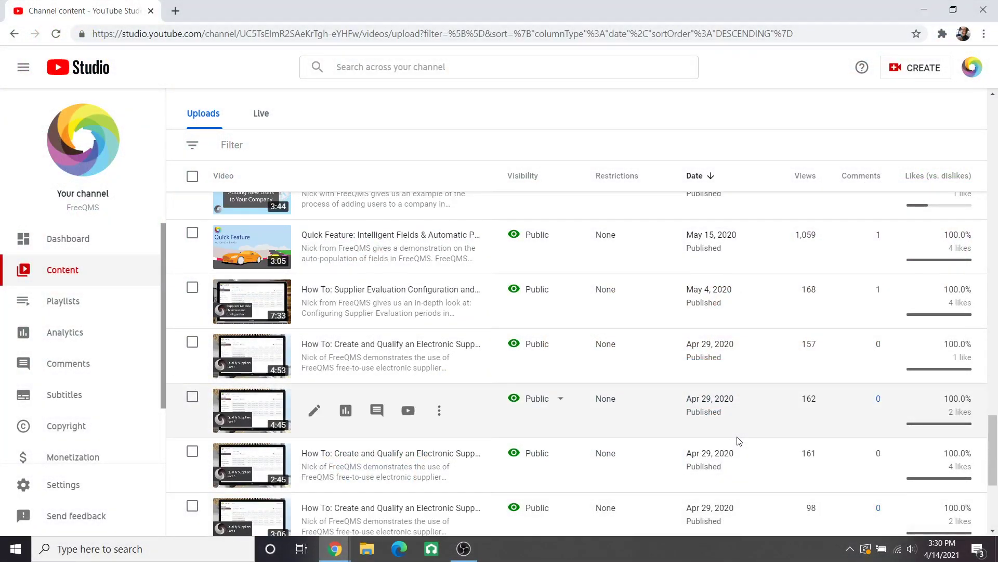
Step: Highlight the 6APR2021 Shared Features report on Validations, then view its protocol's 'Redlines from 2020' version
scroll(739, 441, "up", 1)
scroll(739, 441, "up", 3)
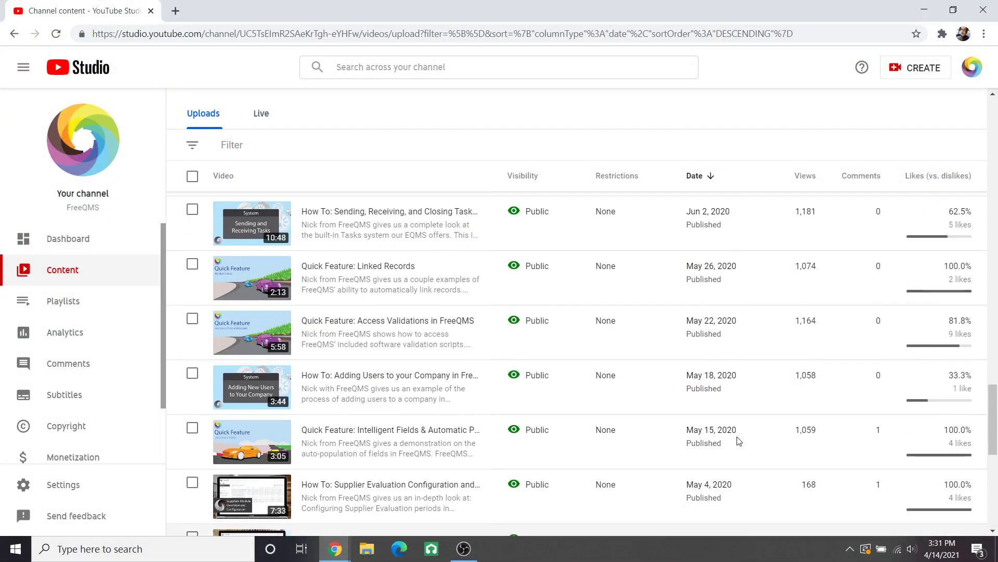
scroll(739, 441, "up", 4)
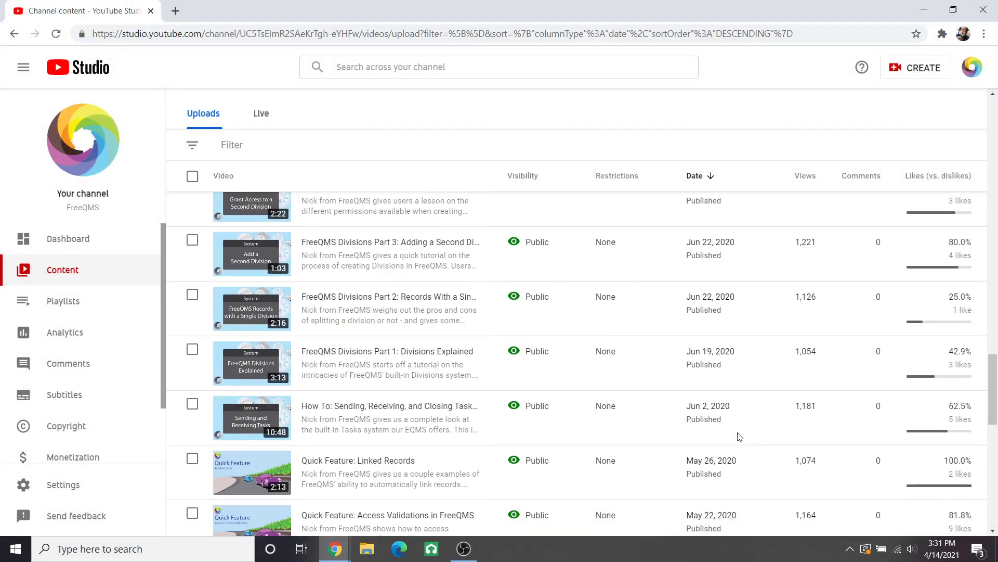
scroll(740, 437, "up", 3)
scroll(740, 437, "up", 3)
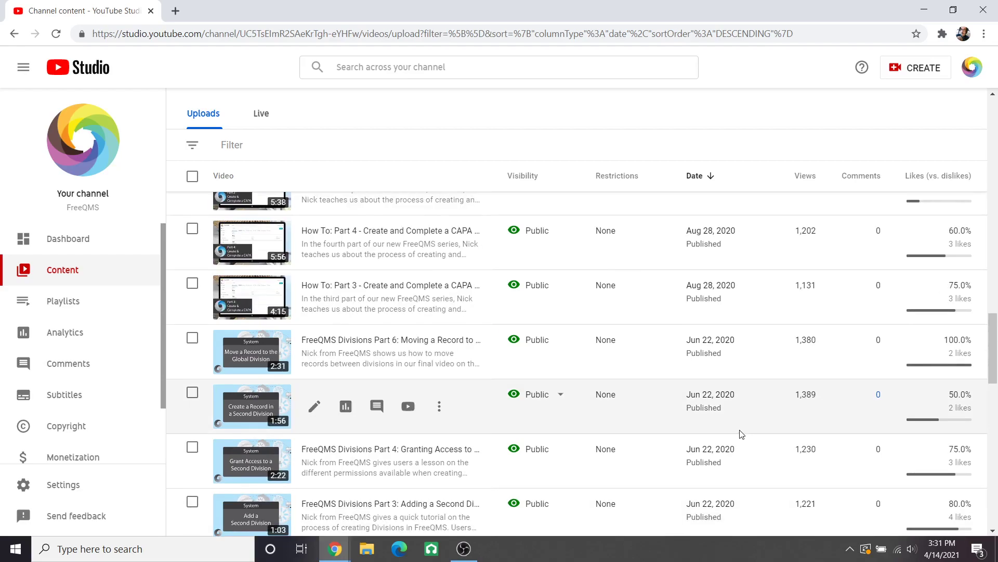
scroll(742, 434, "up", 2)
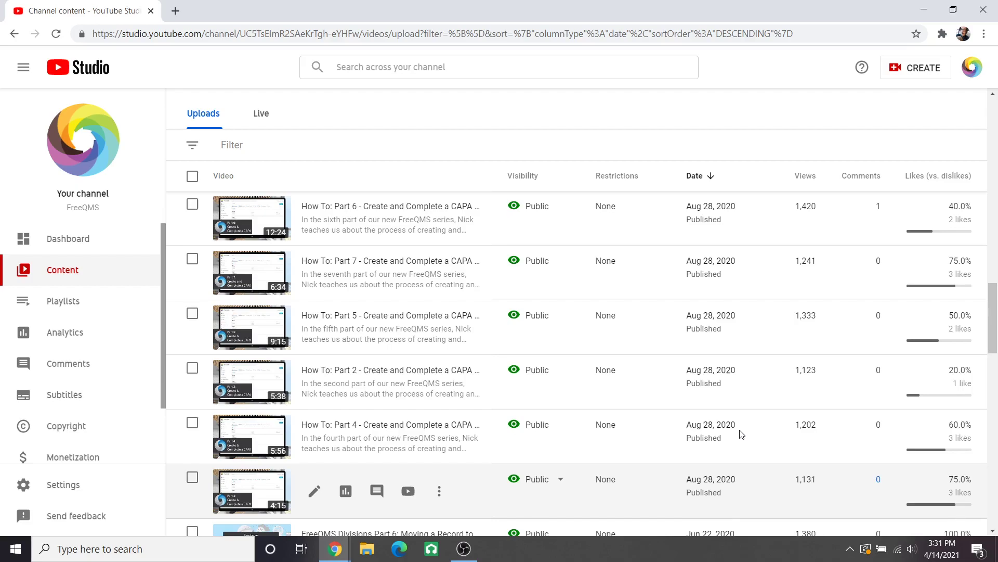
scroll(741, 434, "up", 5)
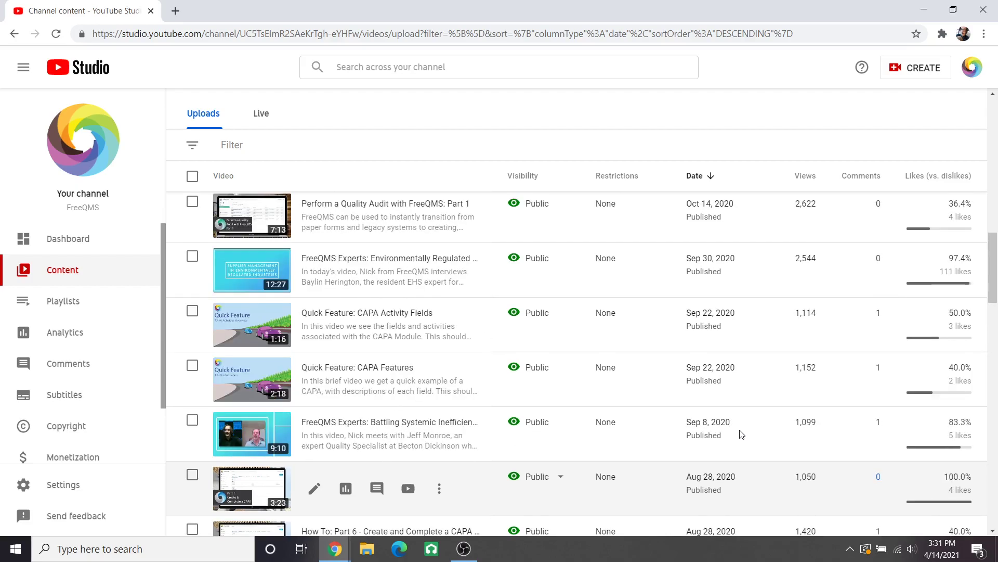
scroll(742, 434, "up", 1)
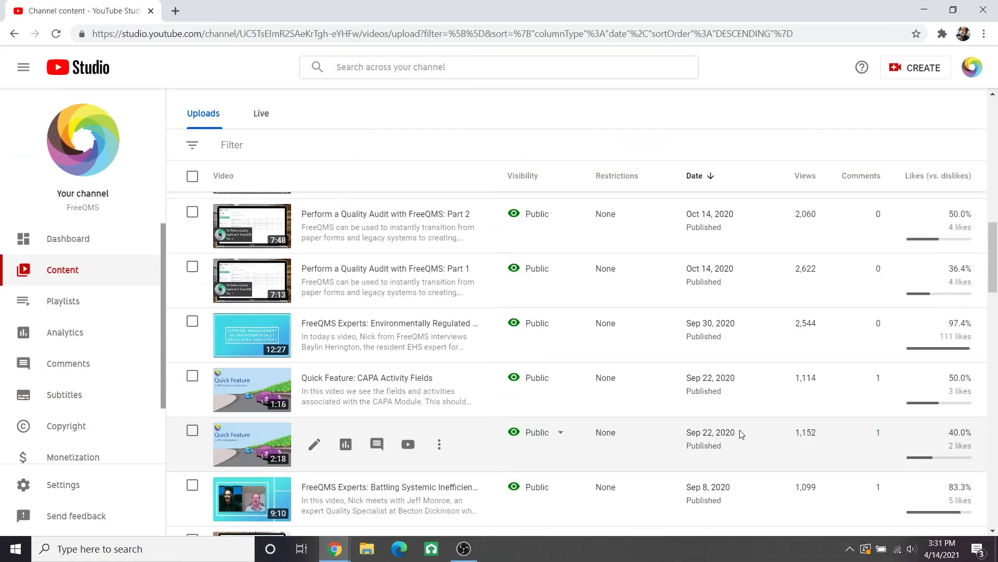
scroll(741, 434, "up", 6)
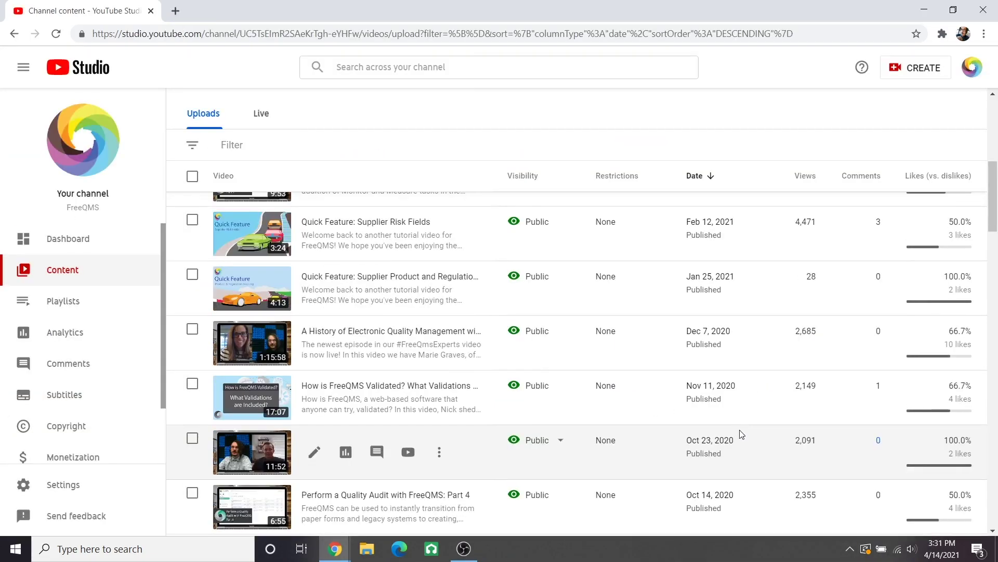
scroll(742, 434, "up", 2)
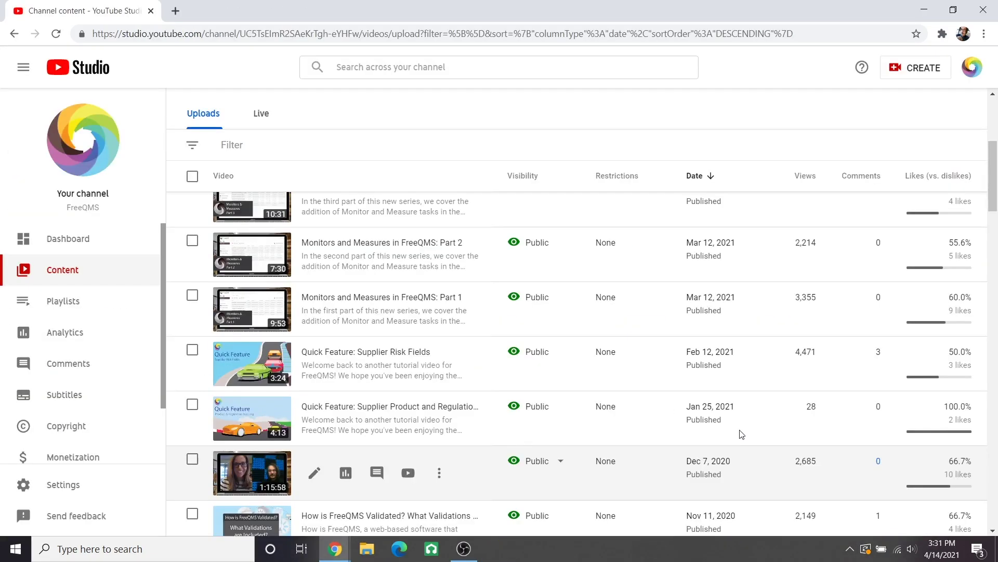
scroll(741, 434, "up", 3)
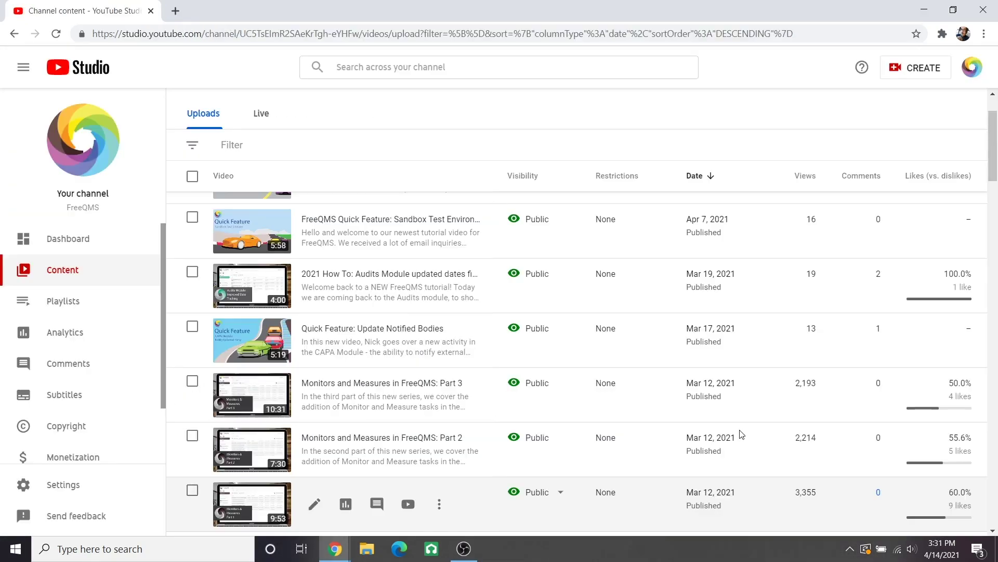
scroll(594, 165, "up", 2)
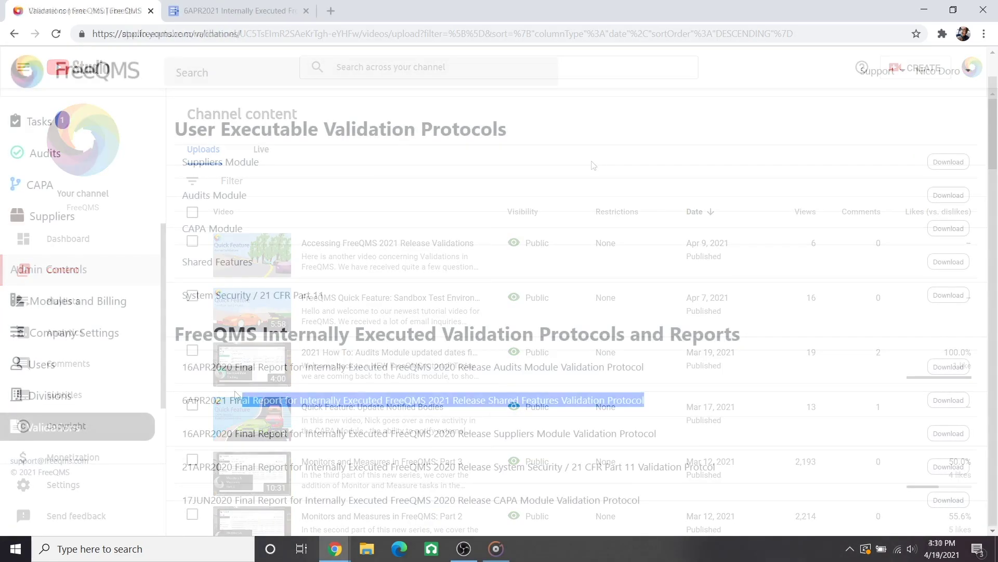
left_click_drag(234, 394, 182, 399)
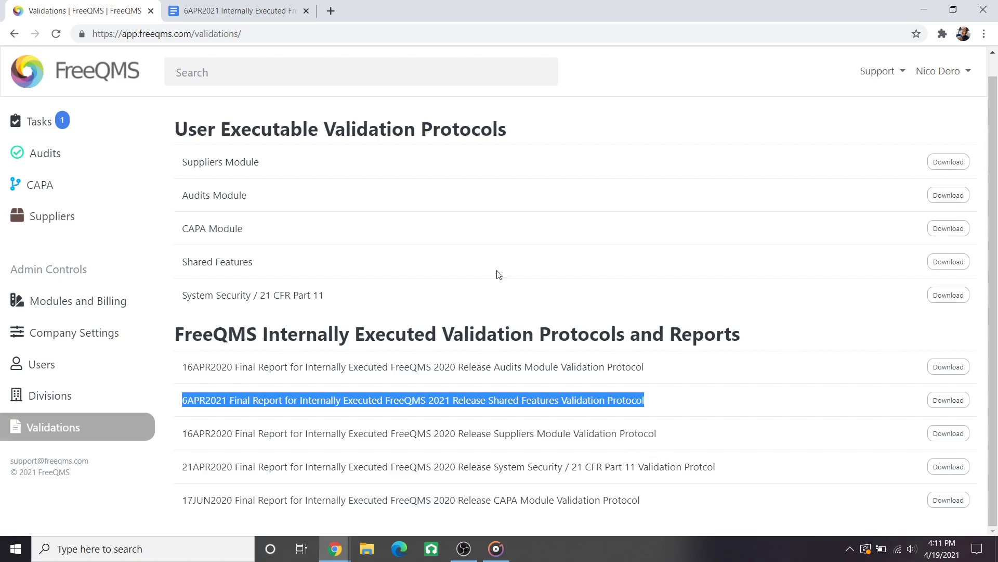
left_click(268, 13)
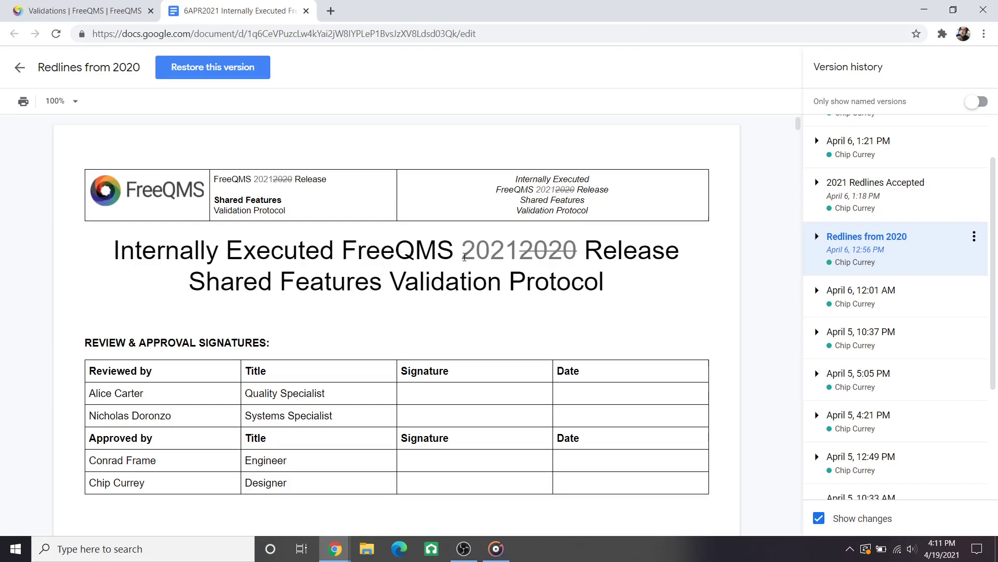
left_click_drag(462, 253, 583, 255)
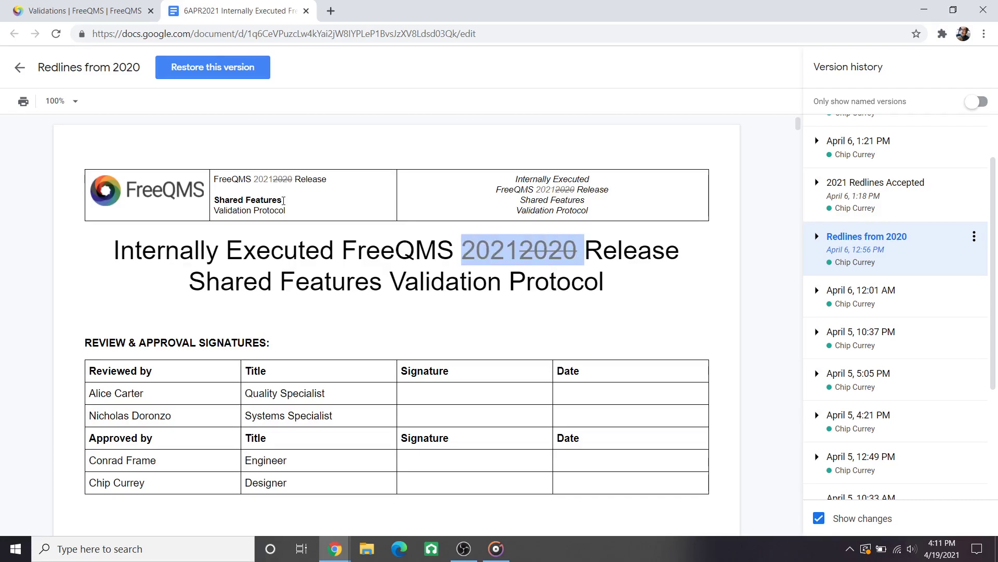
left_click(253, 175)
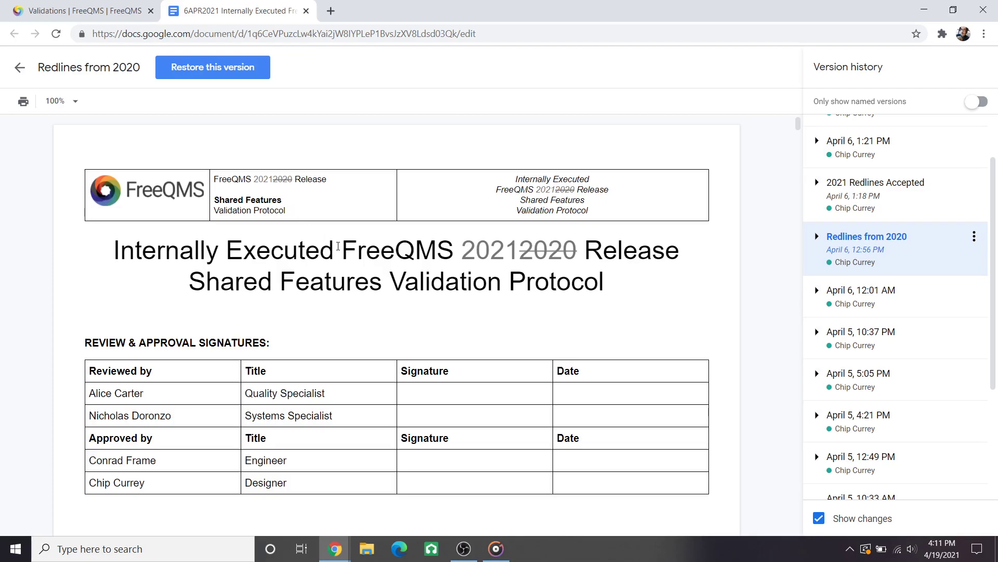
scroll(338, 245, "down", 10)
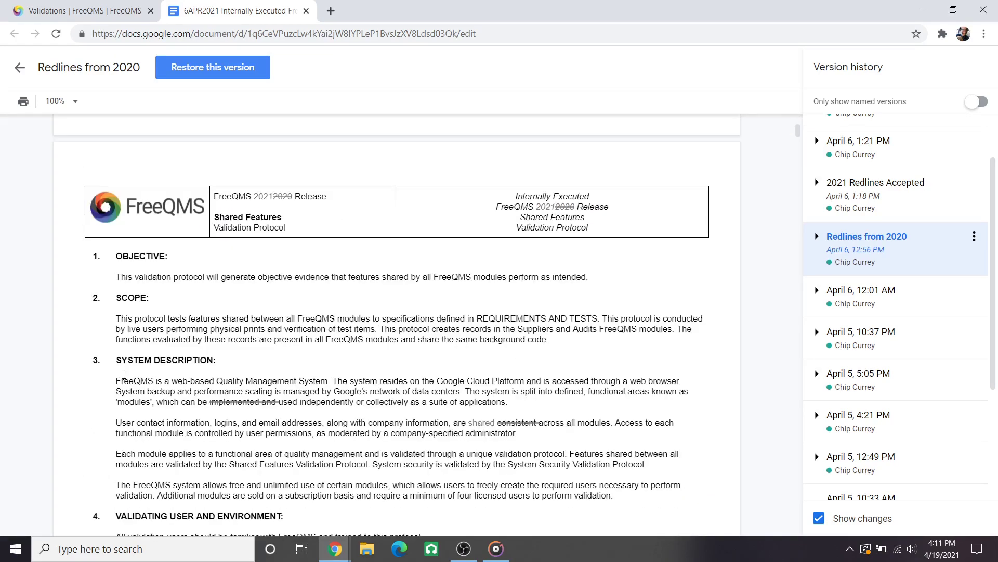
left_click_drag(113, 381, 641, 496)
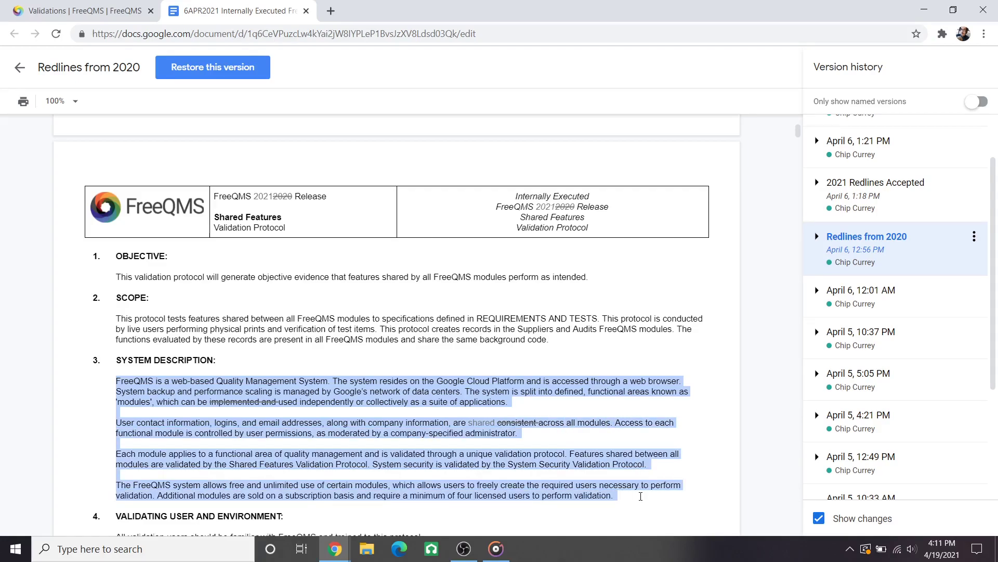
left_click(487, 436)
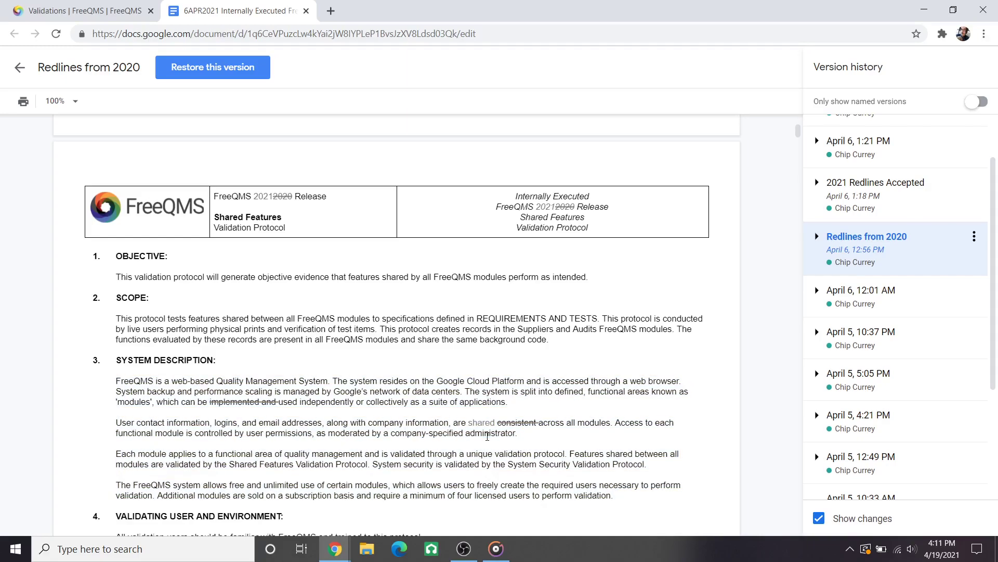
scroll(487, 436, "down", 5)
scroll(487, 436, "down", 2)
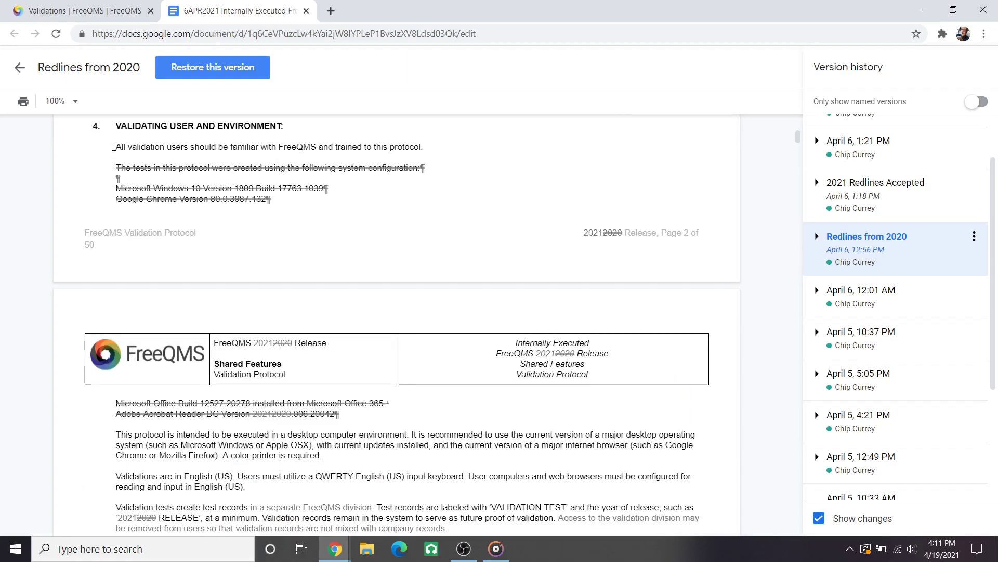
left_click_drag(114, 147, 457, 459)
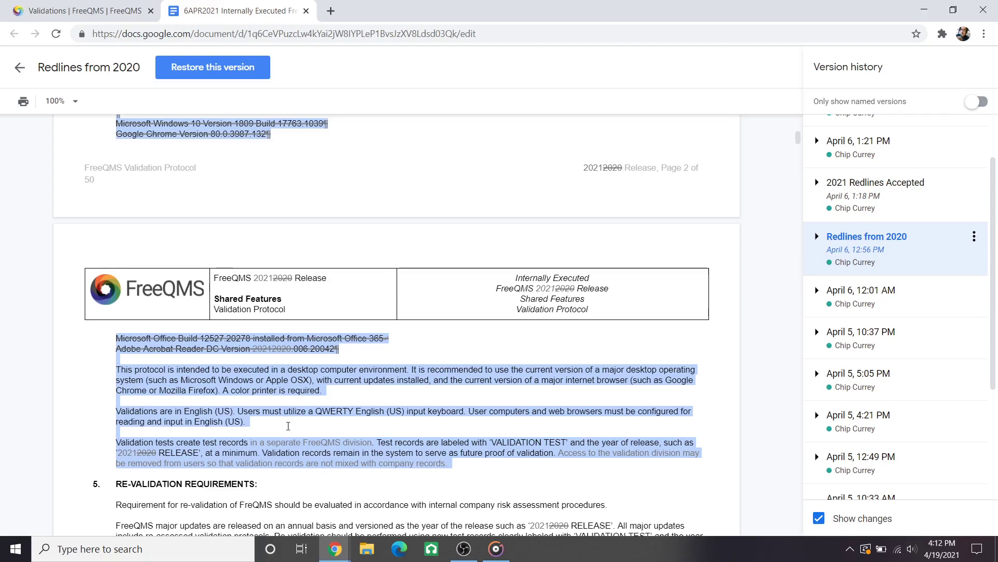
left_click(256, 433)
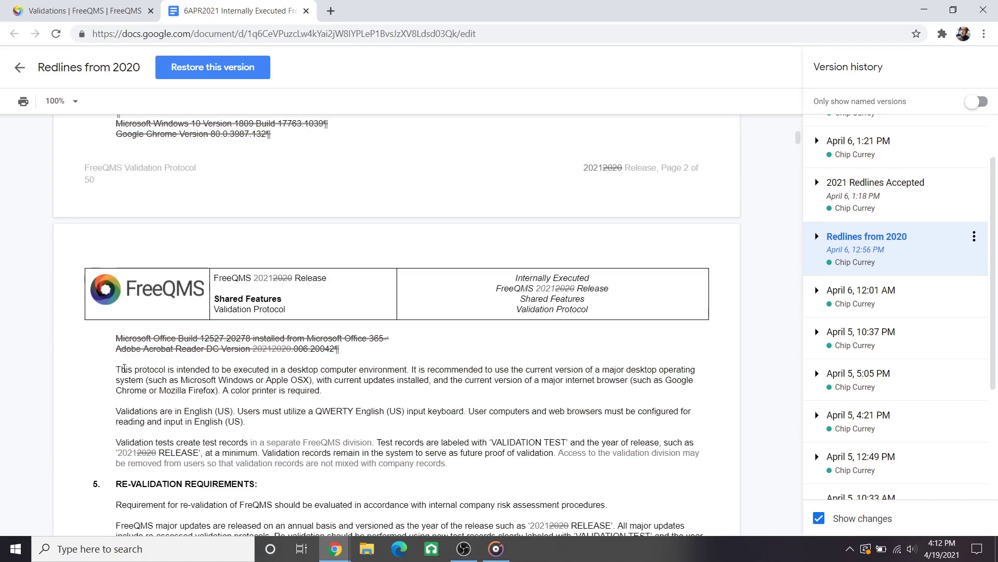
left_click_drag(112, 369, 466, 465)
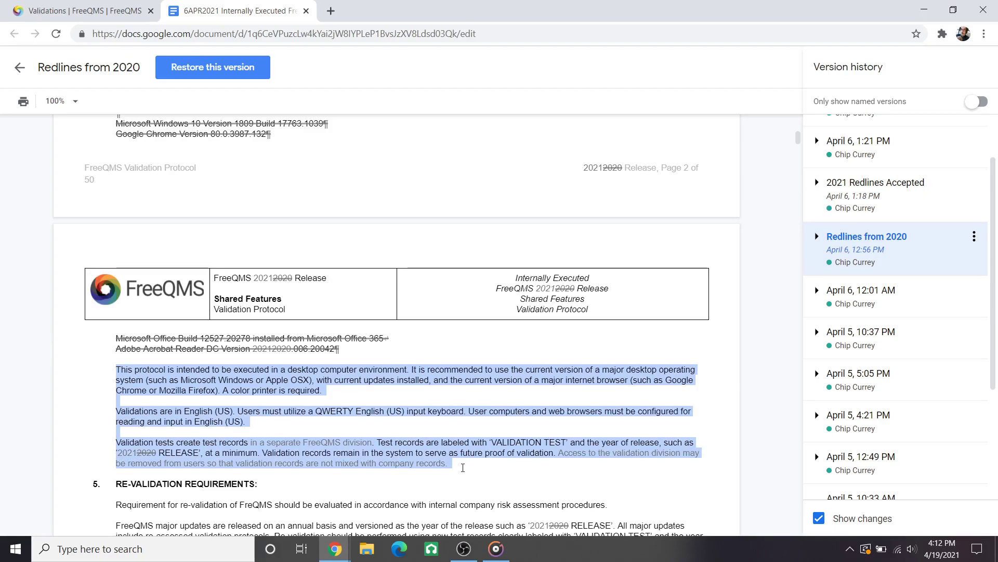
scroll(463, 470, "up", 1)
scroll(484, 478, "down", 1)
scroll(461, 507, "up", 2)
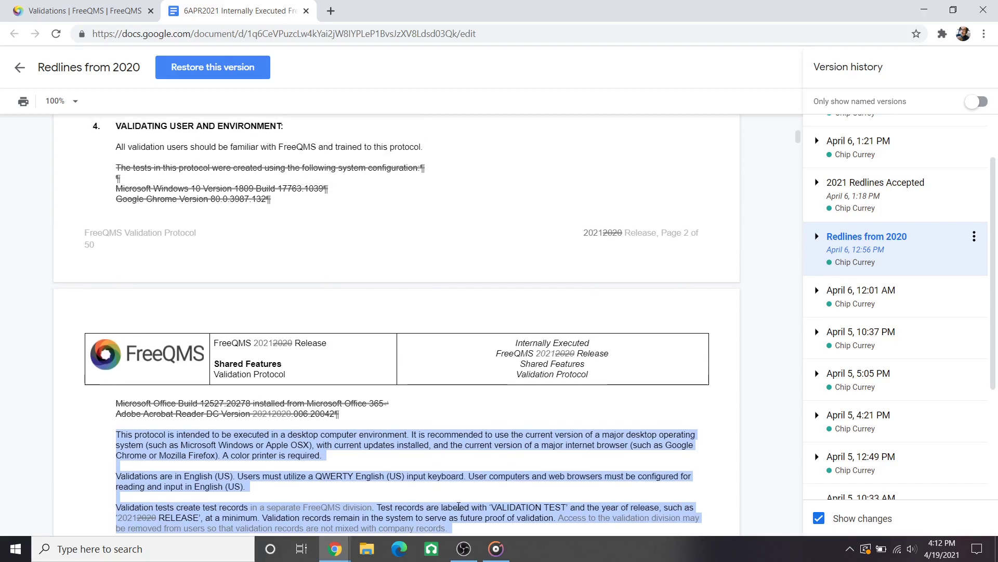
scroll(460, 506, "down", 2)
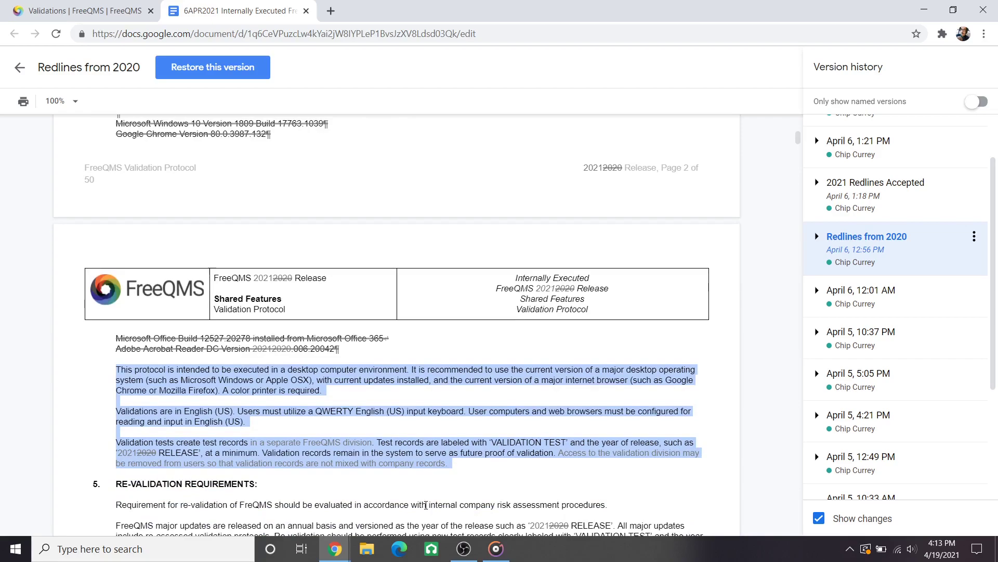
Step: Highlight the redlined test procedure and its bullets, then the line 'A validation division is created.'
left_click(412, 511)
scroll(413, 511, "down", 4)
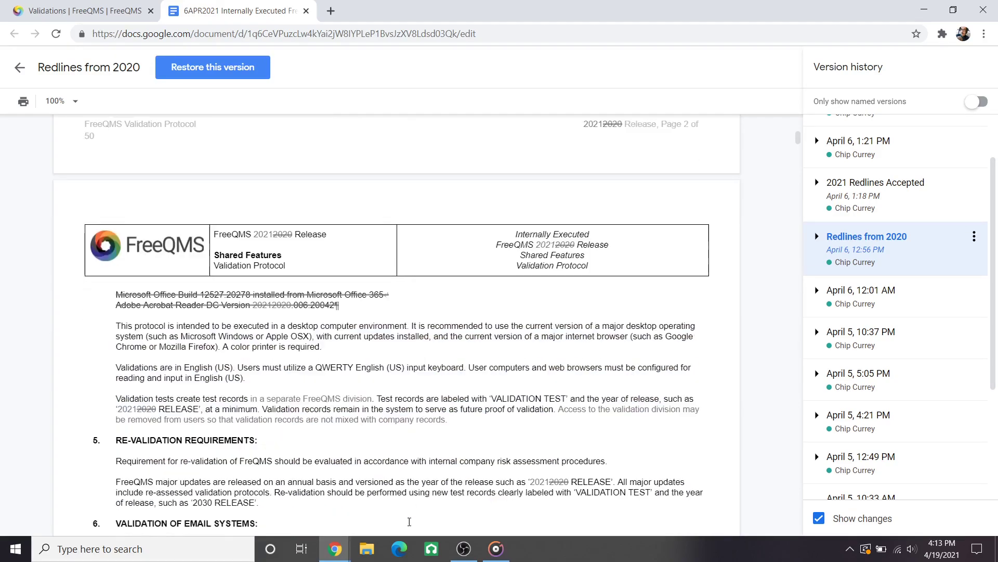
scroll(110, 398, "down", 1)
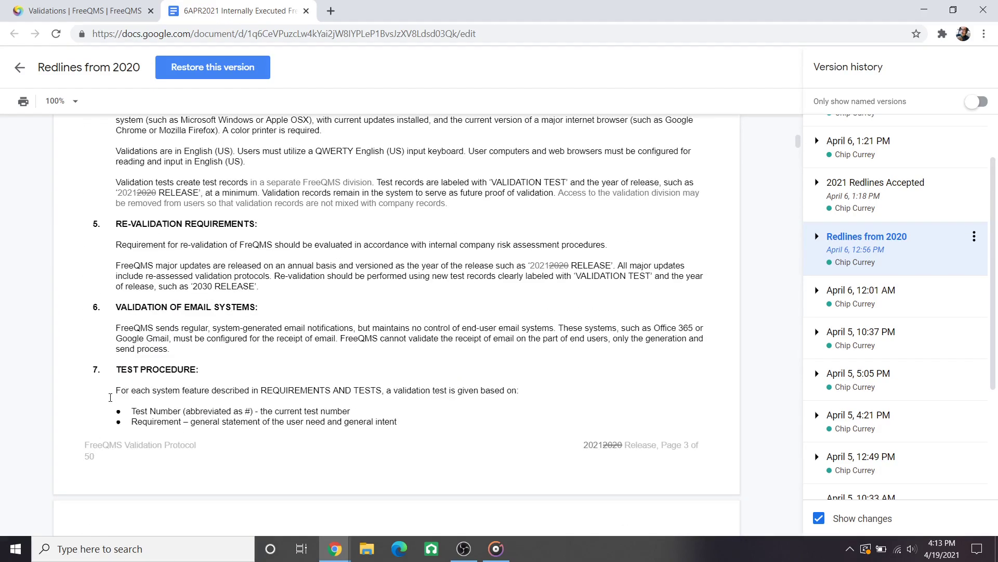
left_click_drag(110, 392, 416, 458)
scroll(434, 422, "down", 2)
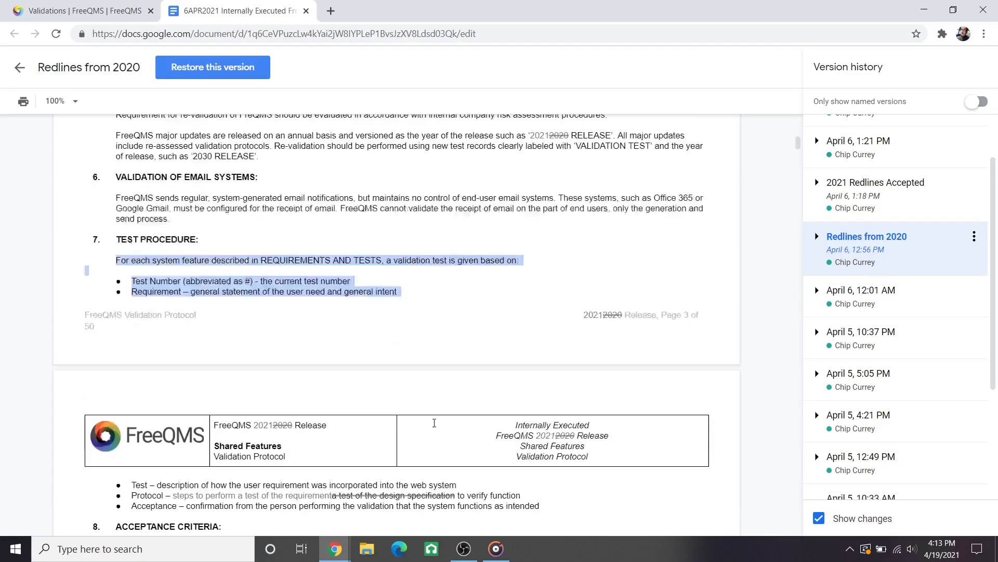
scroll(434, 422, "down", 2)
left_click_drag(435, 422, 557, 378)
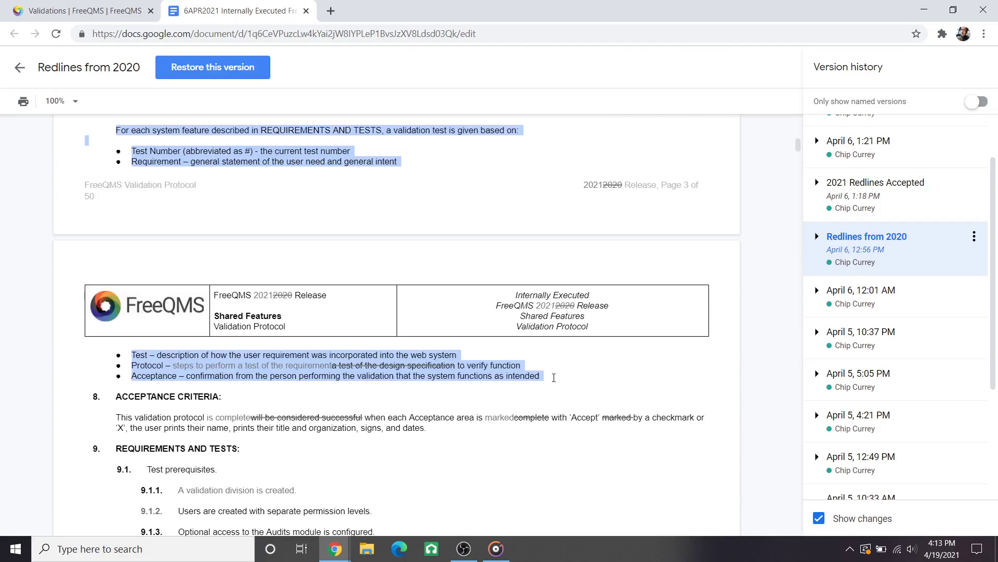
left_click(481, 432)
scroll(478, 416, "down", 5)
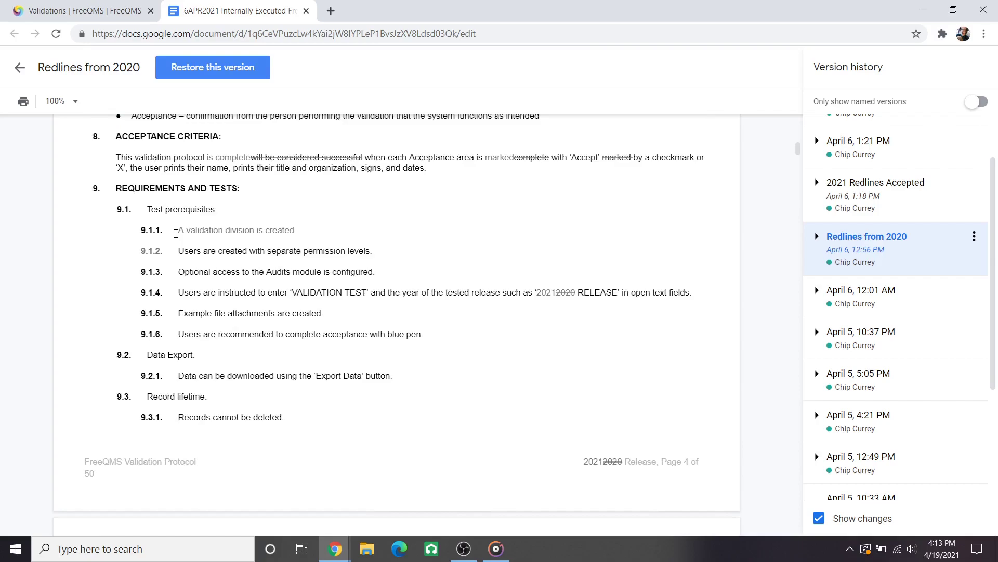
left_click_drag(175, 234, 301, 233)
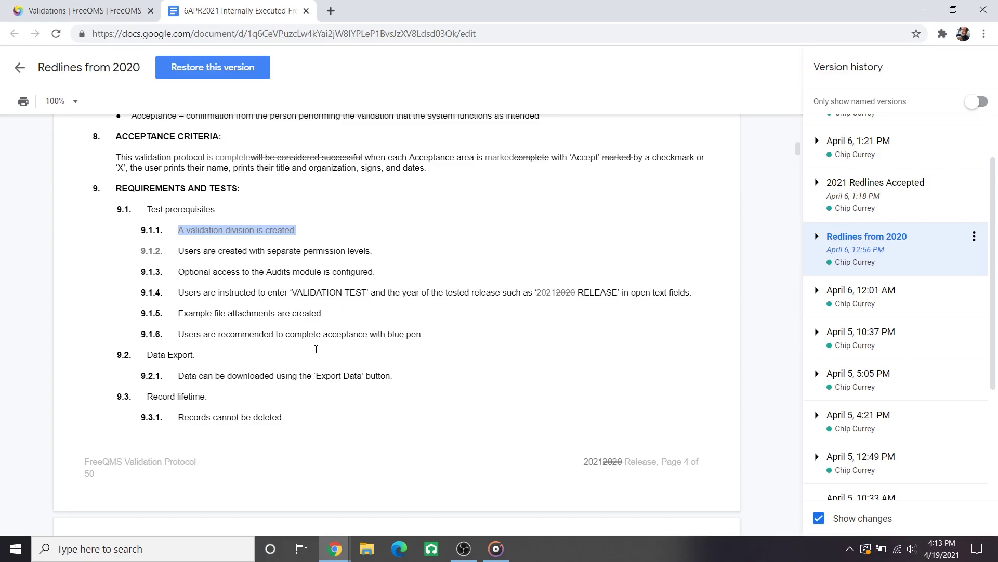
Step: Highlight requirements 9.7, 9.8 and 9.8.1, continuing to page 7's Test 1 prerequisites table
scroll(316, 349, "down", 11)
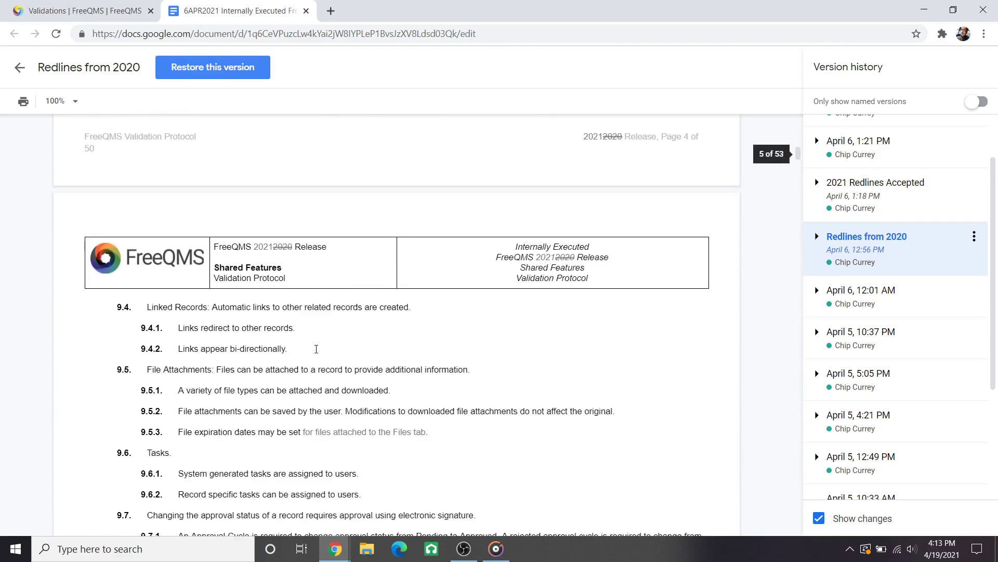
scroll(307, 358, "down", 4)
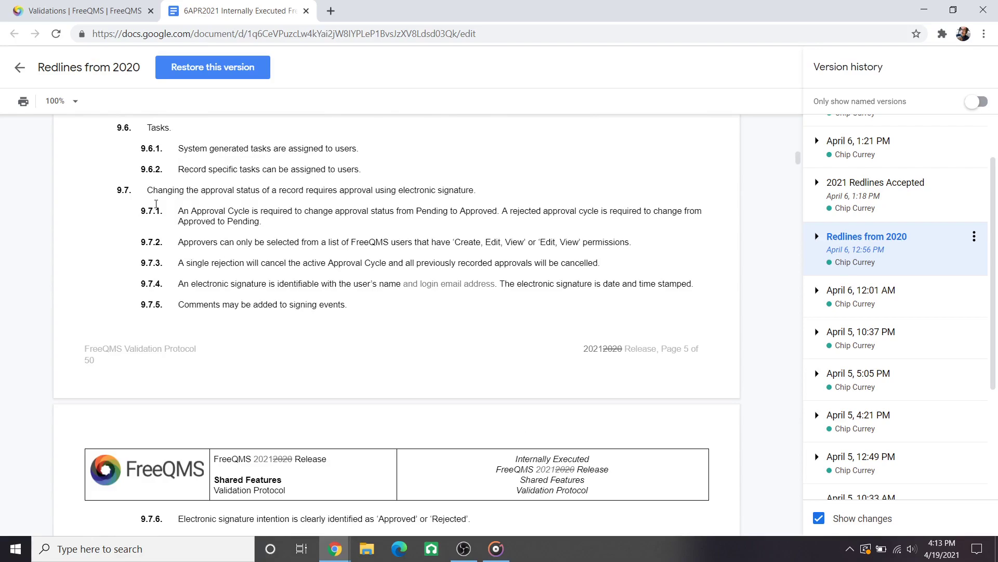
mouse_move(146, 189)
left_mouse_down()
mouse_move(238, 212)
mouse_move(486, 192)
left_mouse_up()
scroll(400, 296, "down", 1)
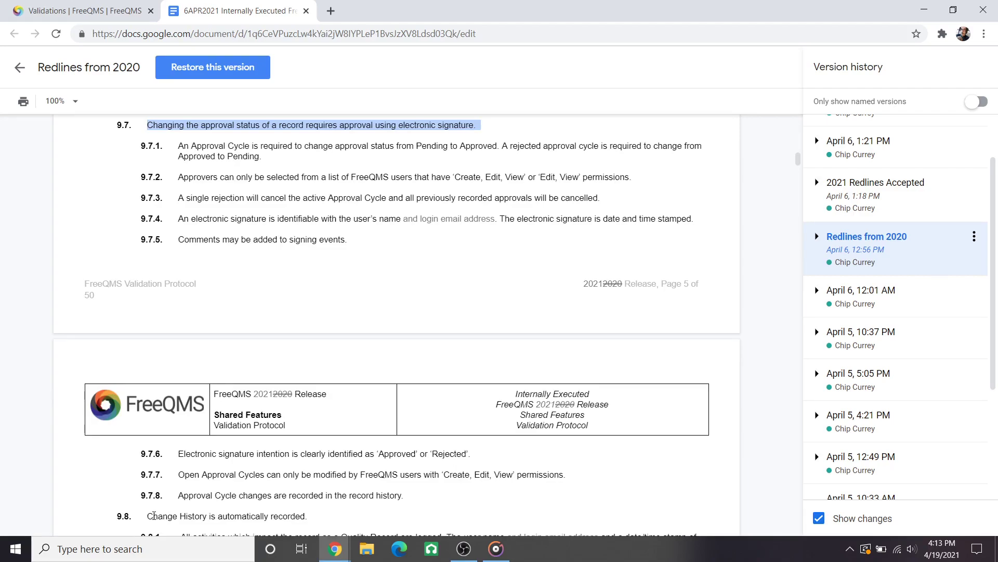
scroll(154, 515, "down", 2)
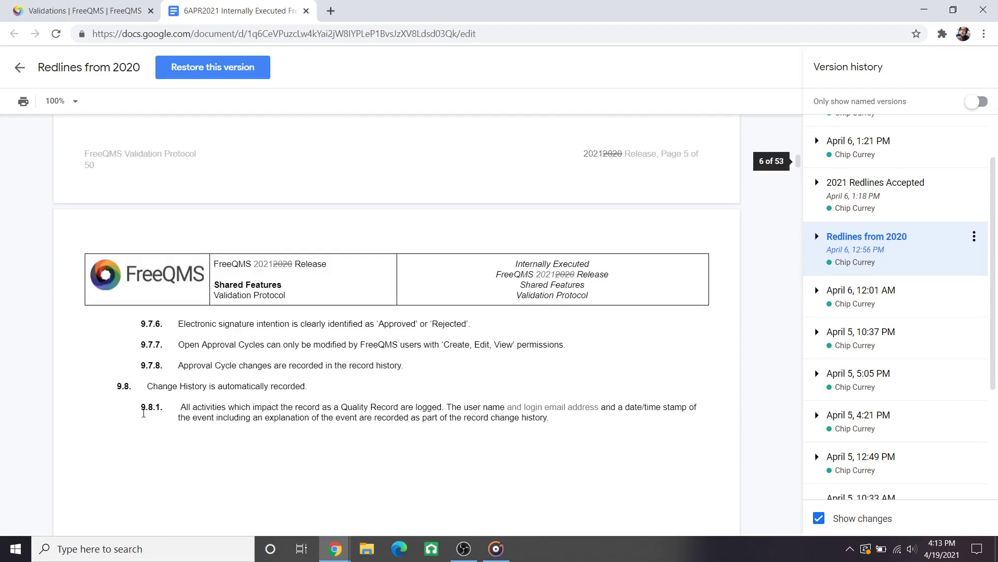
left_click_drag(146, 387, 535, 429)
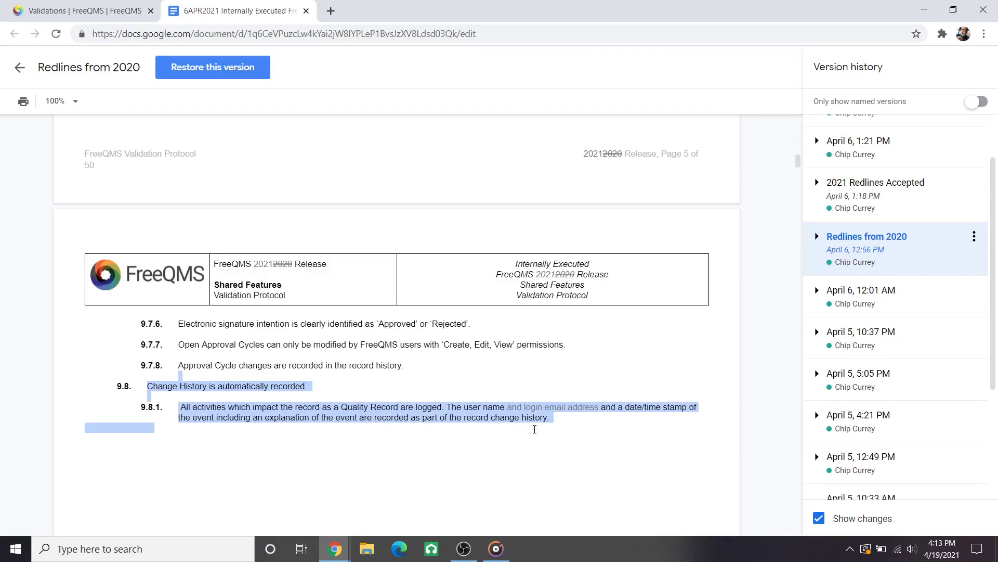
scroll(520, 421, "down", 4)
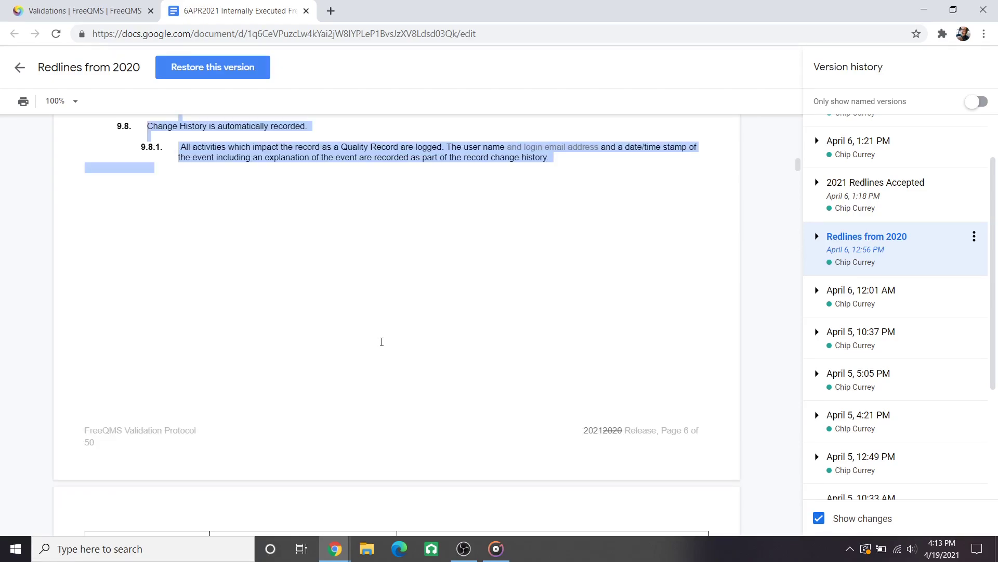
scroll(327, 319, "down", 3)
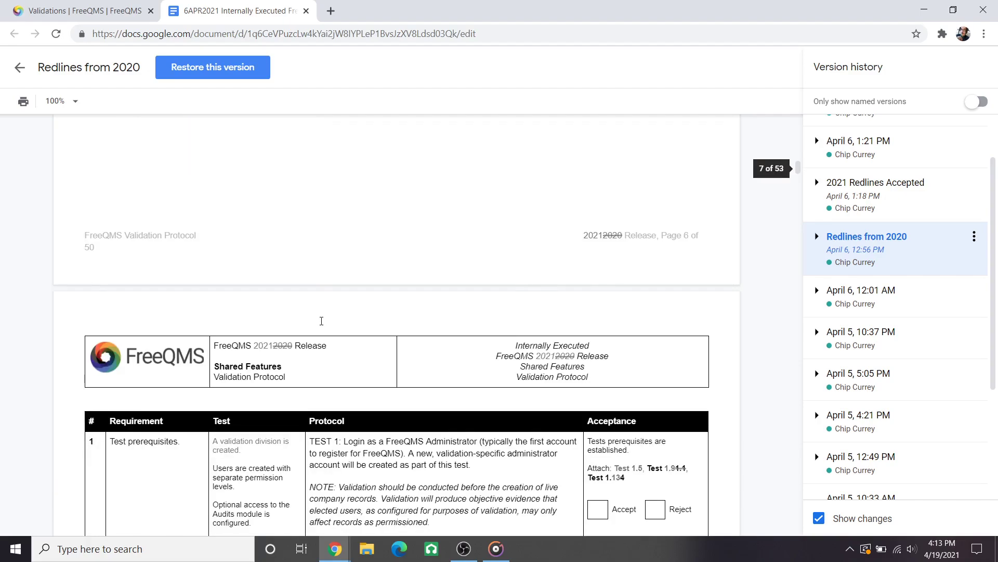
scroll(319, 312, "down", 1)
scroll(317, 303, "down", 1)
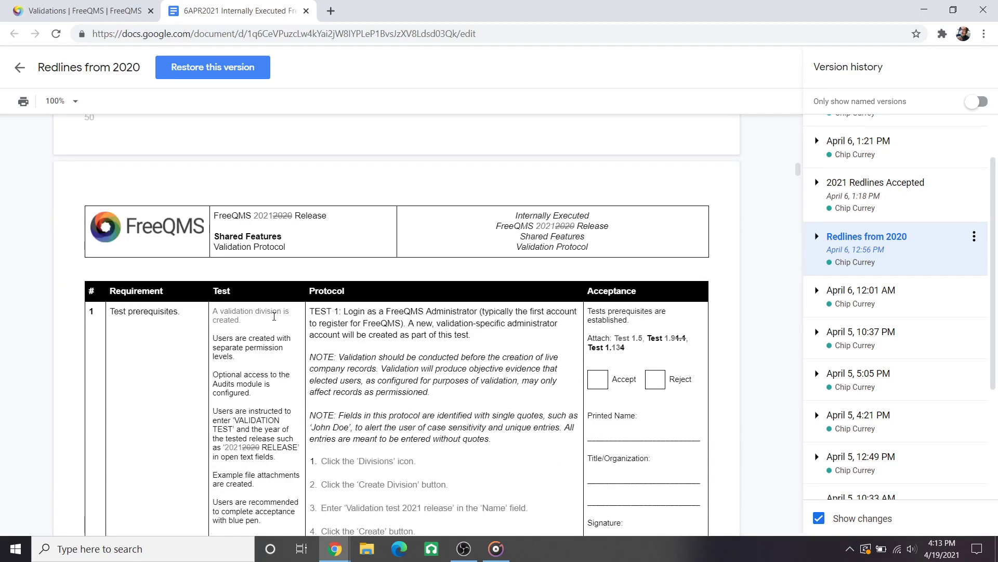
scroll(274, 316, "down", 5)
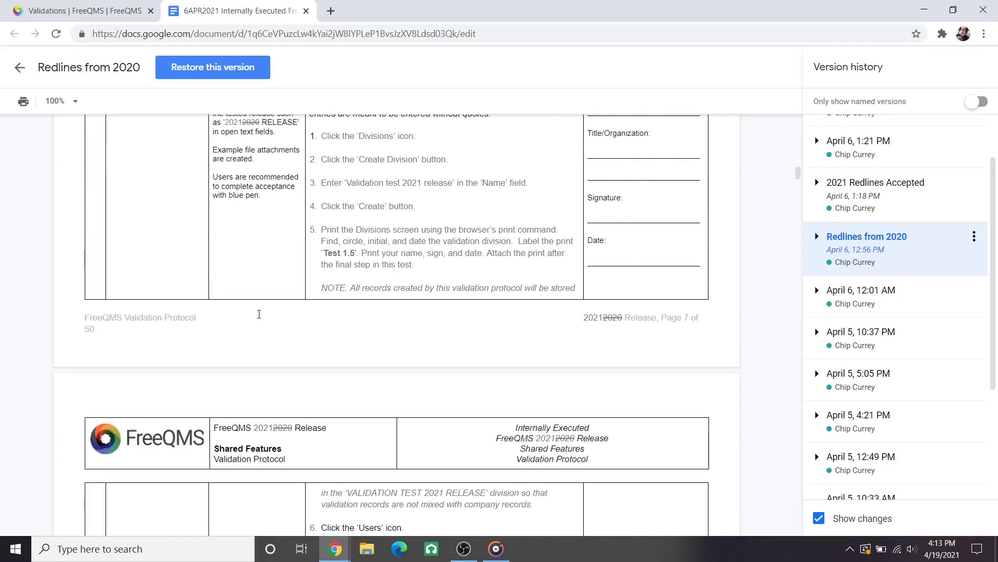
scroll(259, 314, "up", 3)
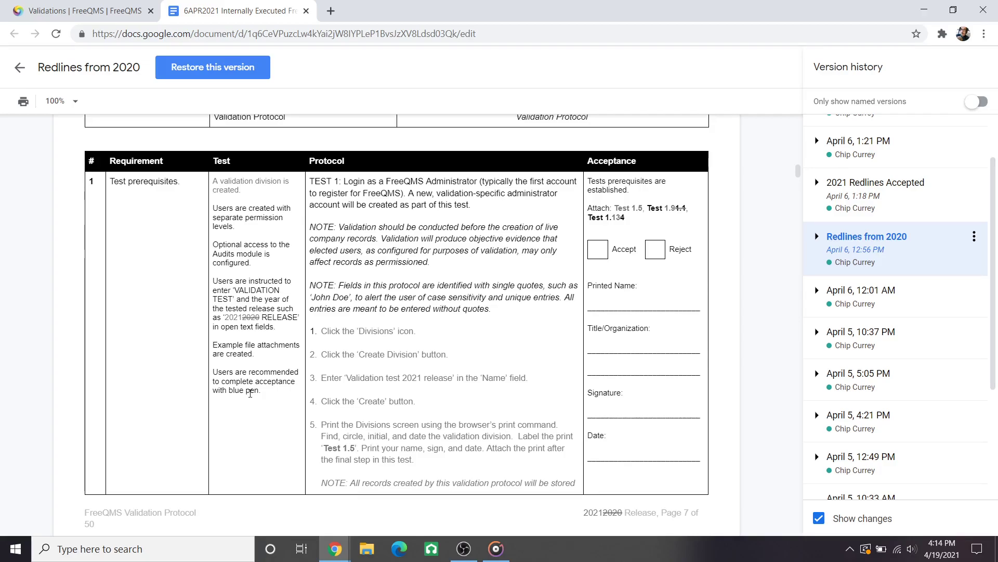
Step: Create a FreeQMS division named 'Validation (TEST 2030)release' from the Divisions page
left_click(111, 5)
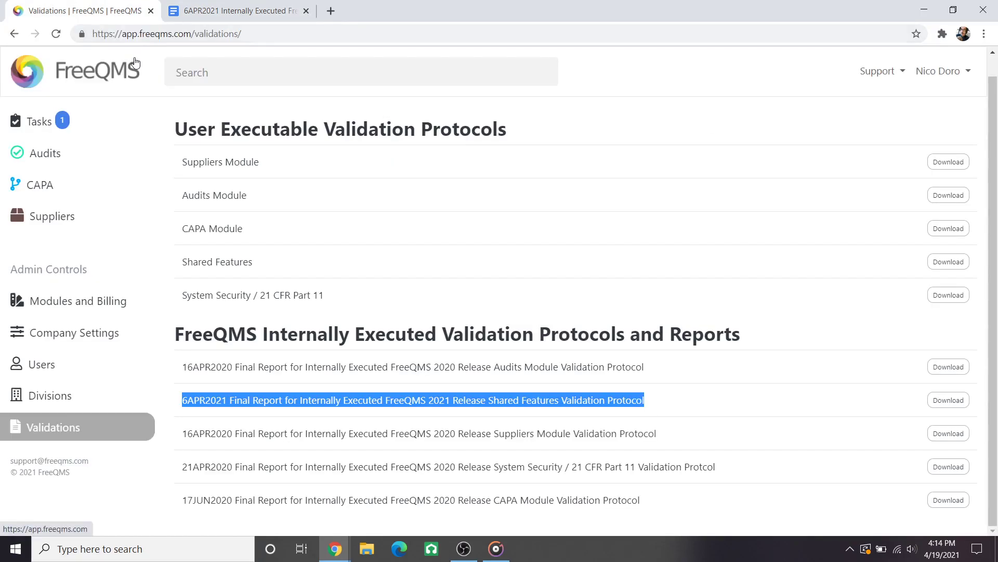
left_click(111, 185)
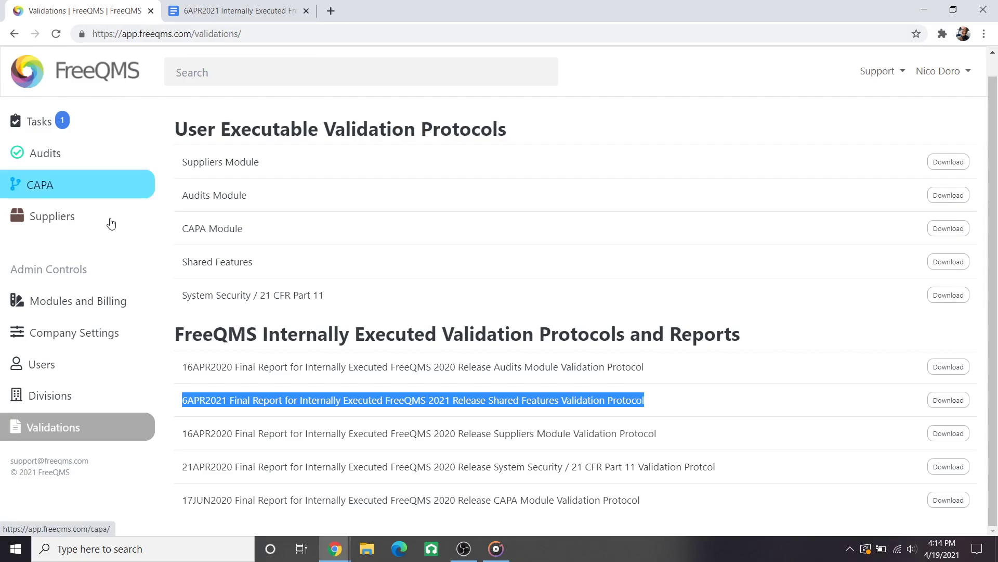
left_click(101, 407)
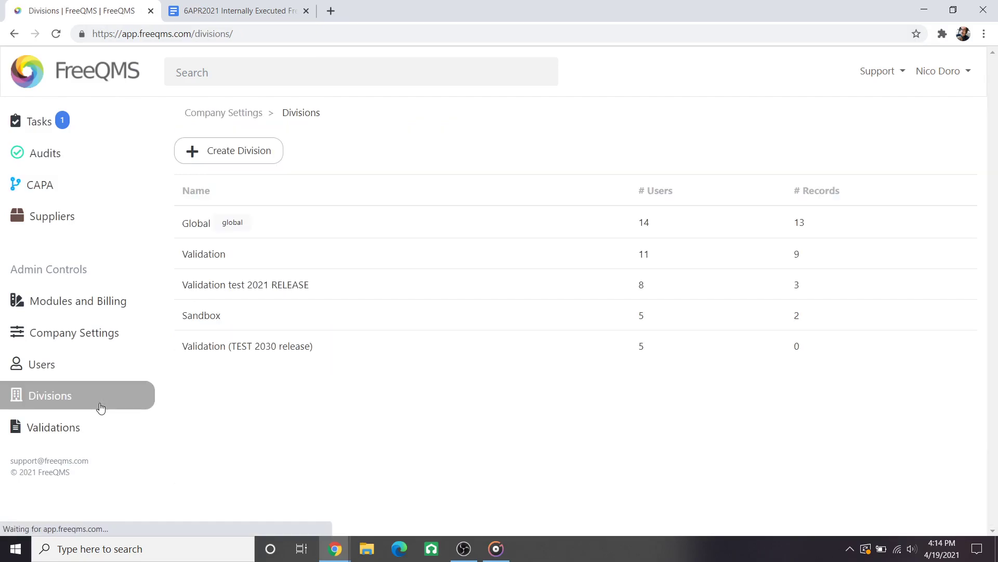
left_click(205, 161)
left_click(360, 189)
type("Validation )")
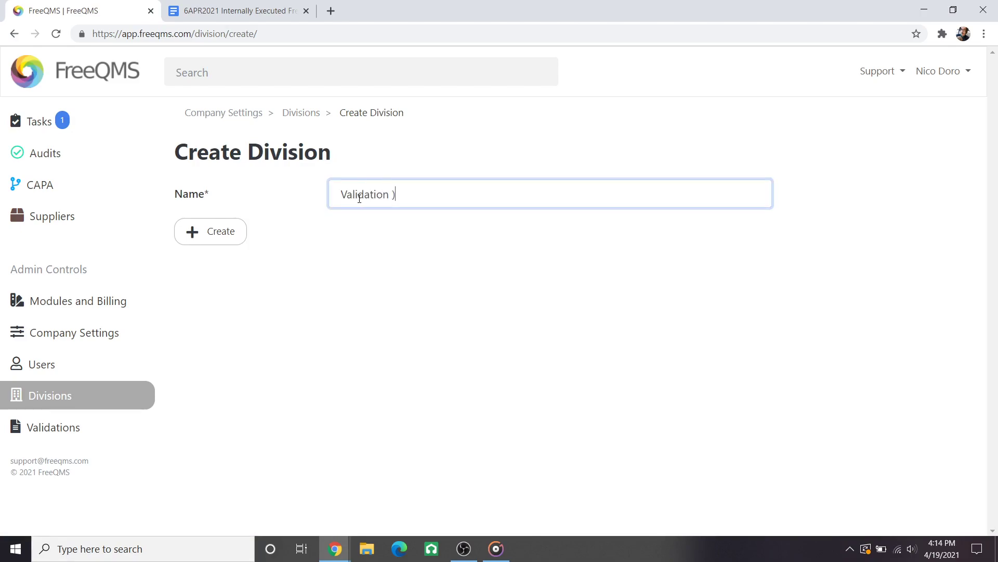
key("BackSpace")
type("(TEST 20")
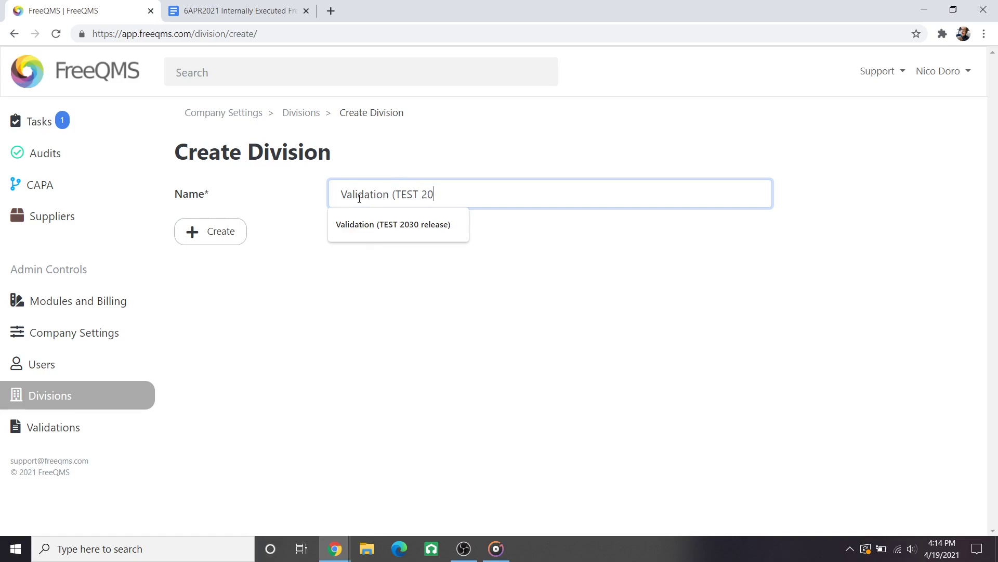
type("30)release")
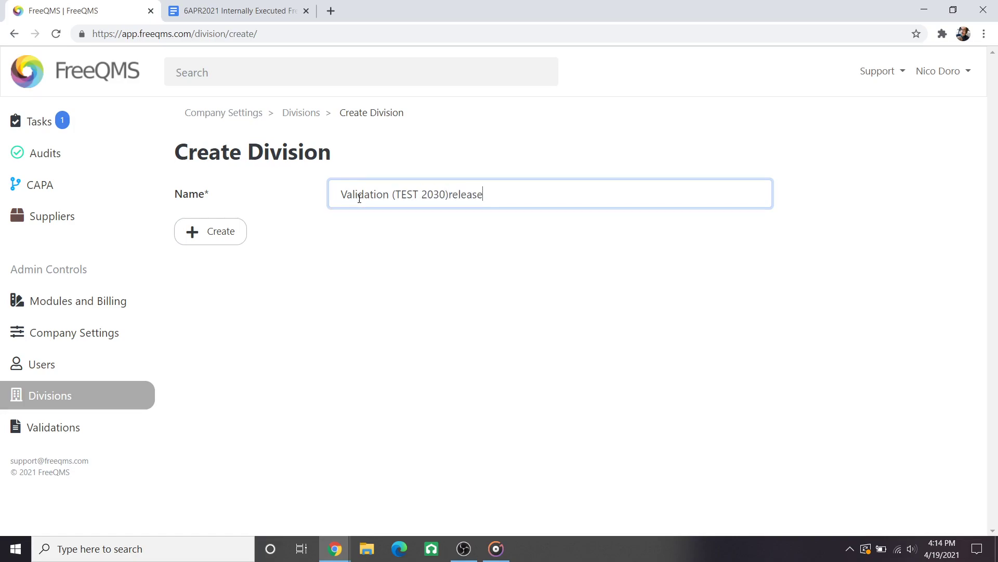
left_click(235, 242)
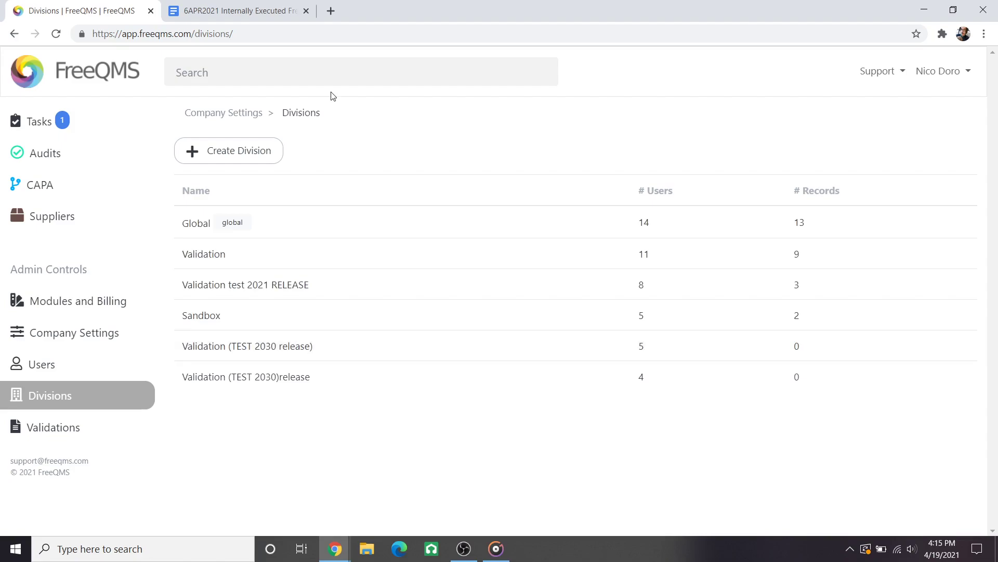
Step: Return to the redlined protocol and read down to page 11's steps 9 and 10
left_click(290, 6)
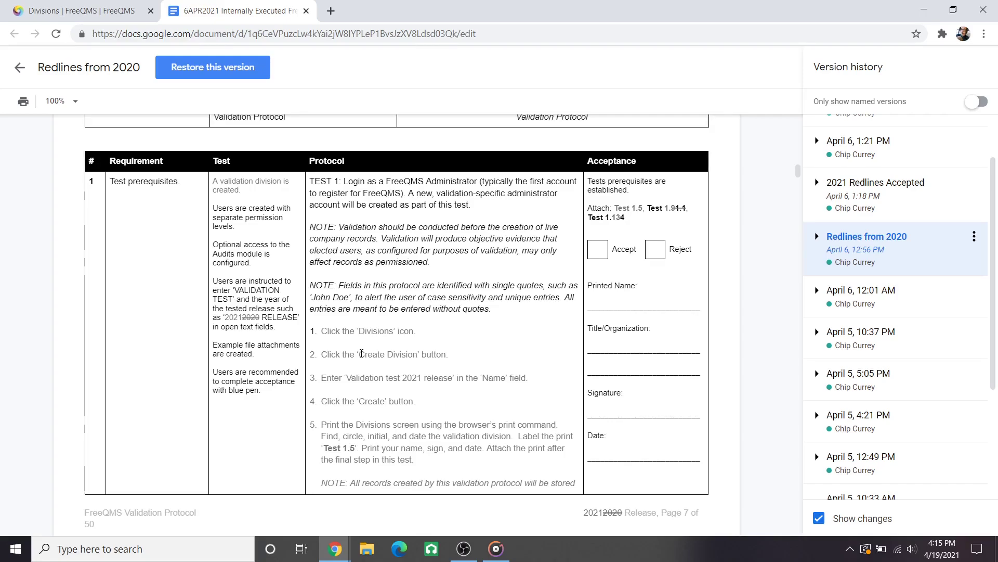
scroll(338, 359, "down", 10)
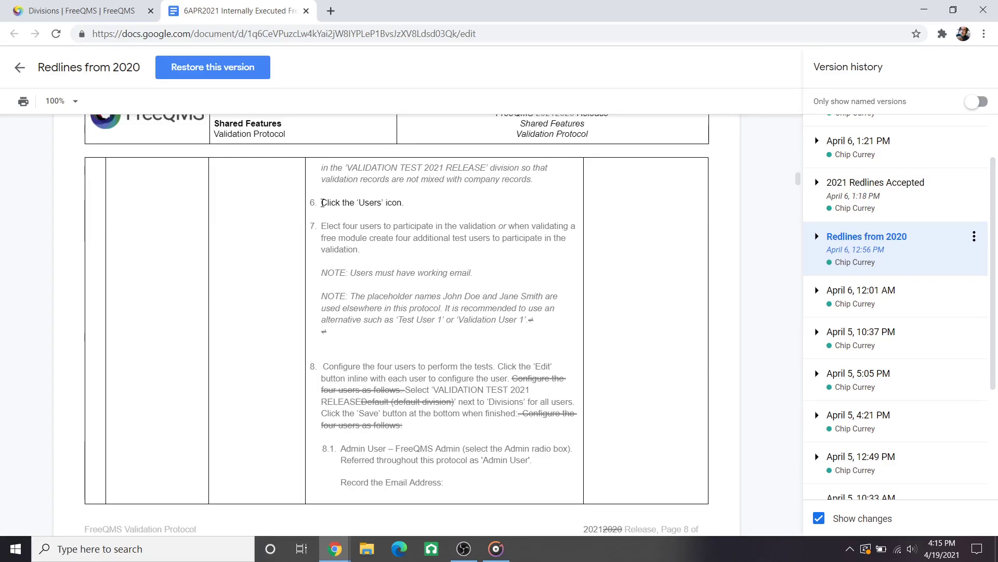
left_click_drag(322, 202, 450, 360)
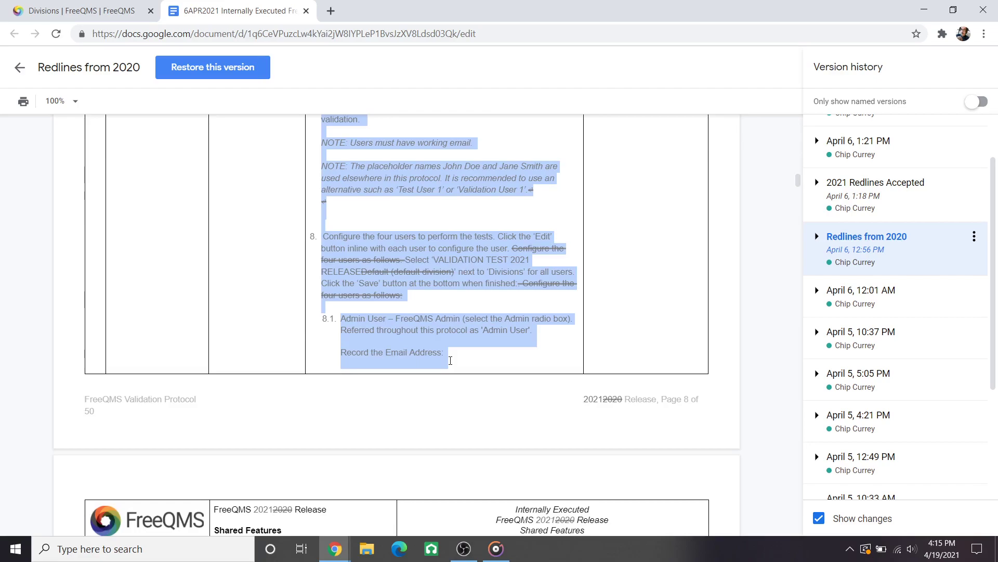
scroll(451, 369, "down", 20)
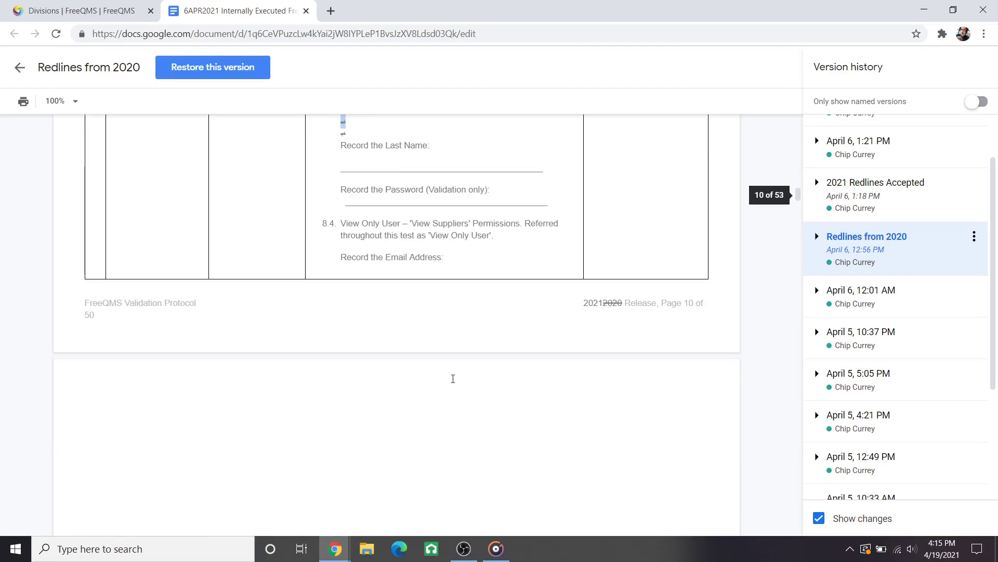
scroll(453, 379, "down", 8)
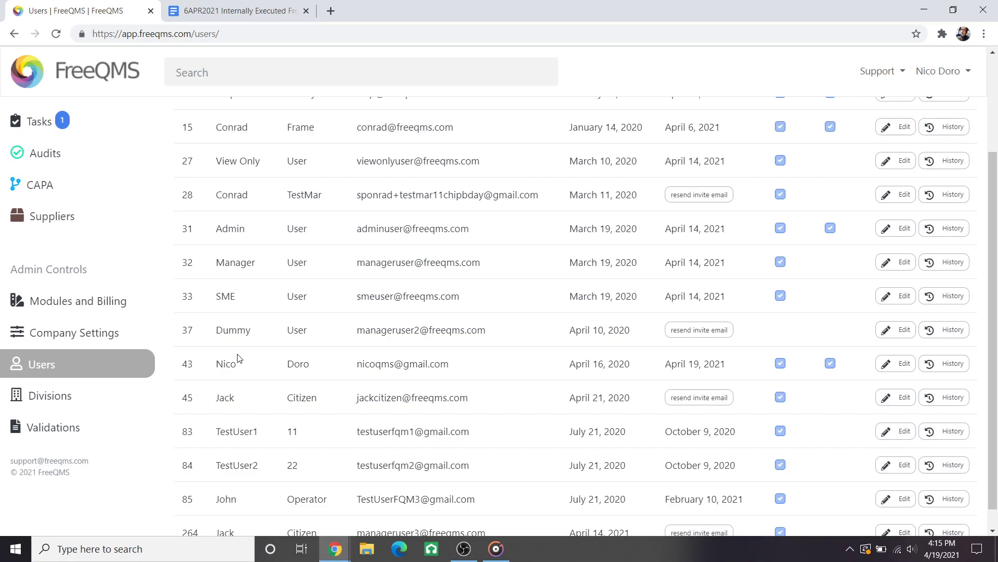
Step: Open a user's edit page, select every division in its list and zoom the page out
scroll(804, 362, "down", 1)
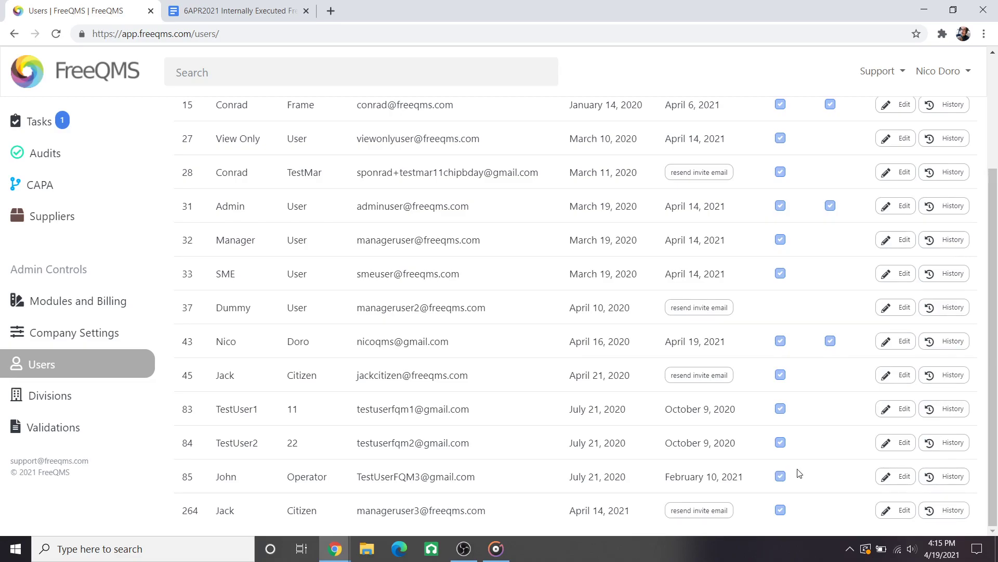
left_click(391, 411)
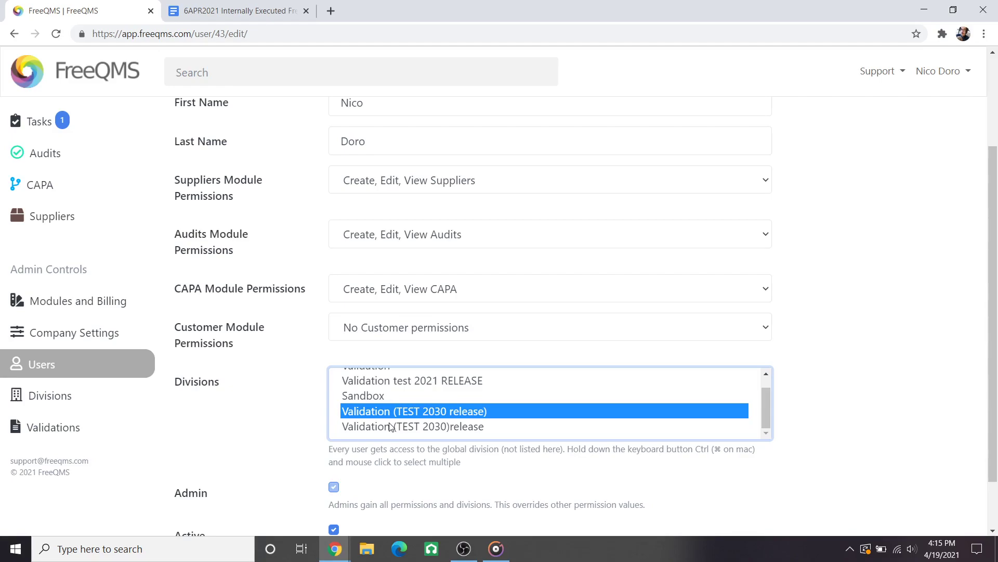
key("ctrl+minus")
key("ctrl+a")
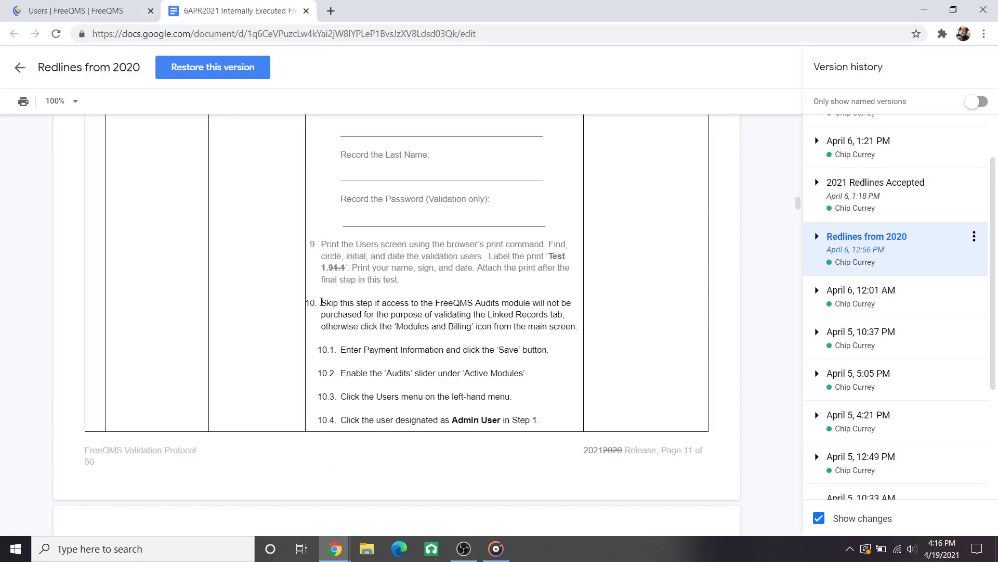
Step: Highlight step 10 on enabling Audits, then items 12–12.4 on example Word, PDF and Excel files
left_click_drag(322, 302, 420, 370)
scroll(419, 370, "down", 3)
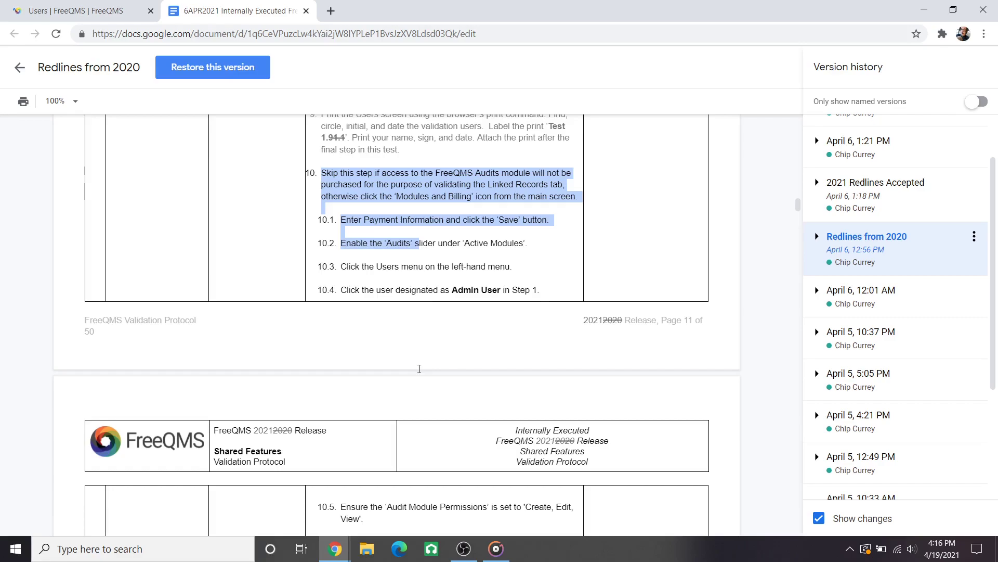
scroll(419, 369, "down", 5)
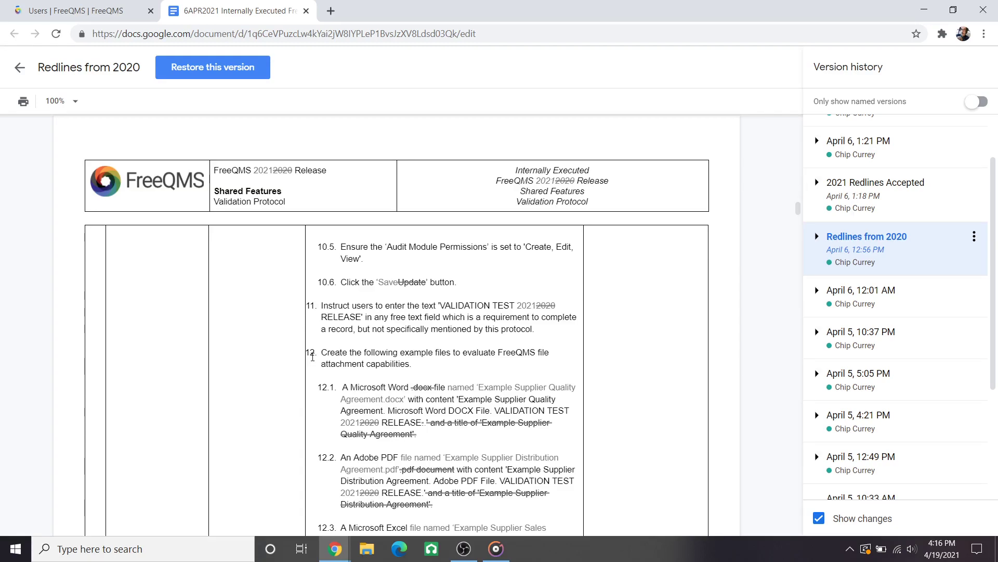
left_click_drag(312, 357, 343, 469)
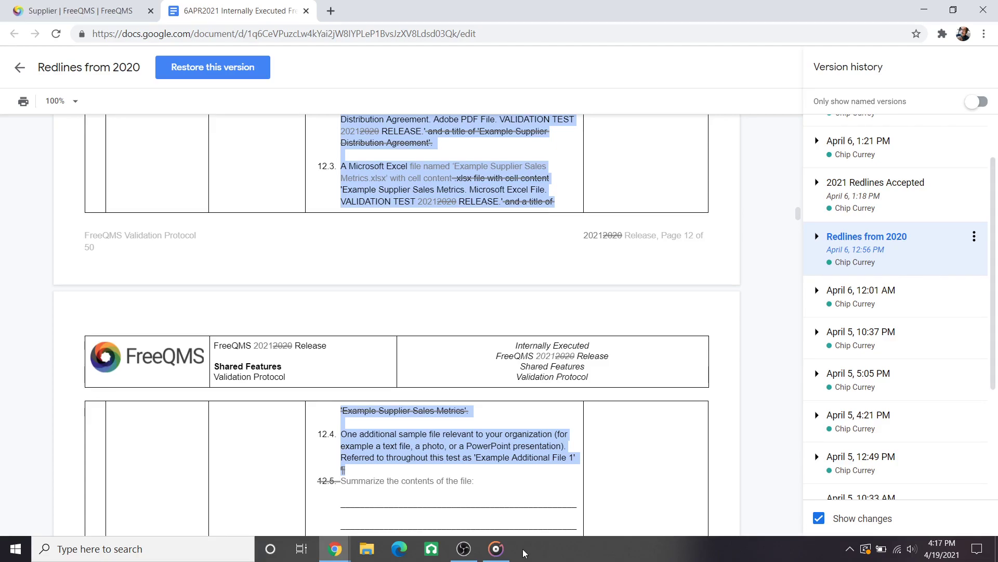
Step: Switch to FreeQMS showing Supplier 5's Files tab with its six uploaded files
key("ctrl+Page_Up")
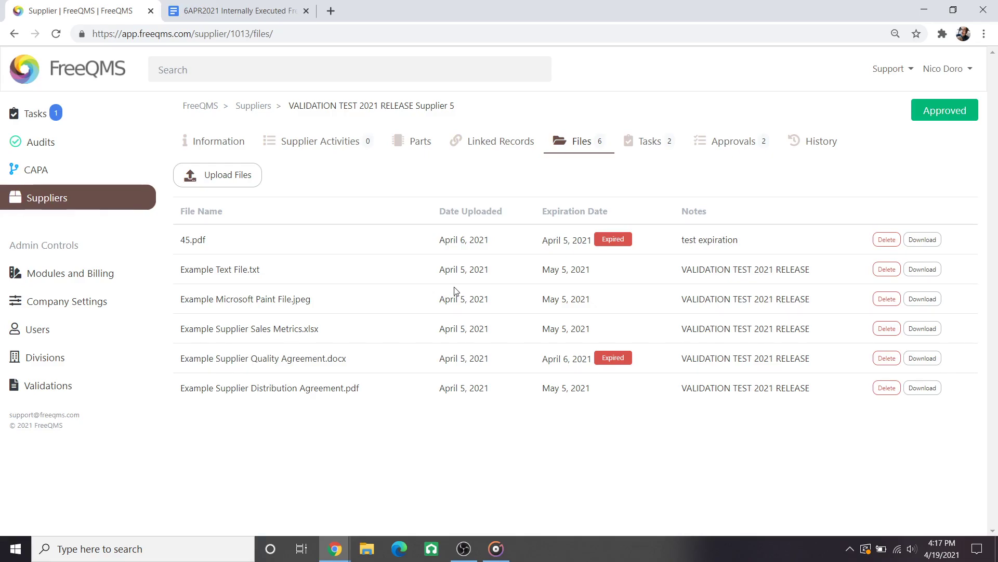
Step: Switch back to the redlined protocol at page 16's TEST 2 supplier-creation steps
key("ctrl+Tab")
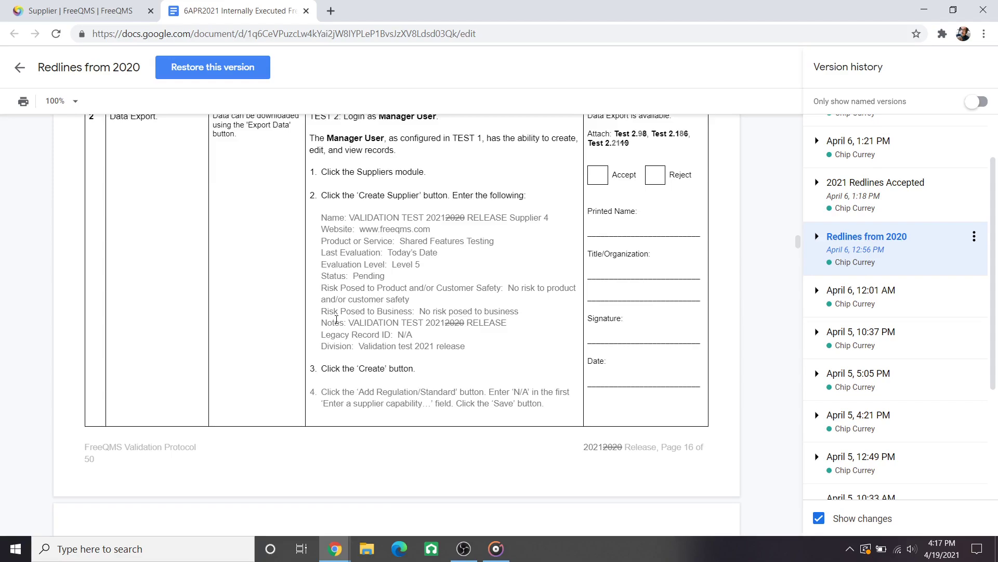
Step: Review Supplier 4's record, then load Supplier 5's files via the supplier/1013/files URL
key("ctrl+shift+Tab")
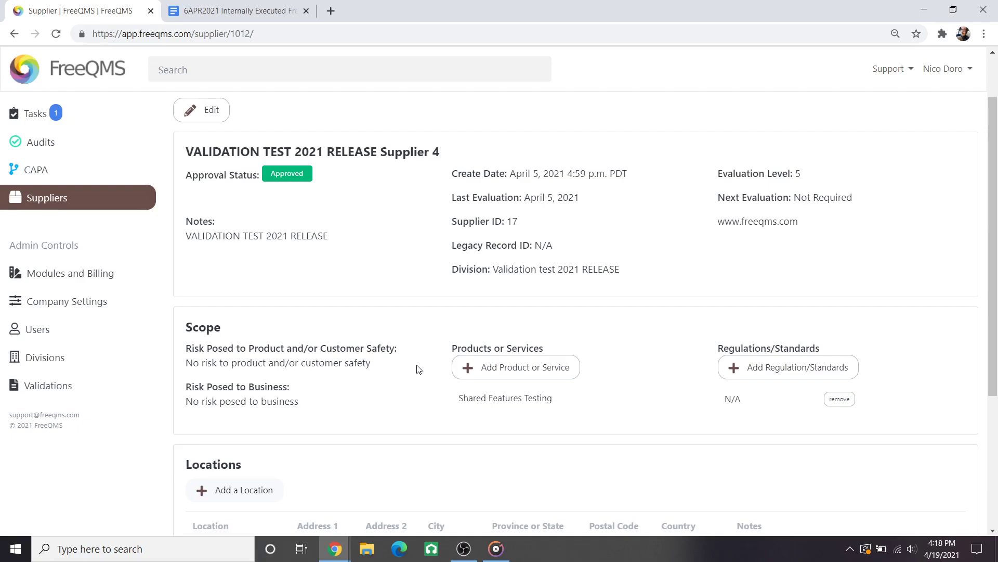
left_click(306, 34)
type("https://app.freeqms.com/supplier/1013/files")
key("Return")
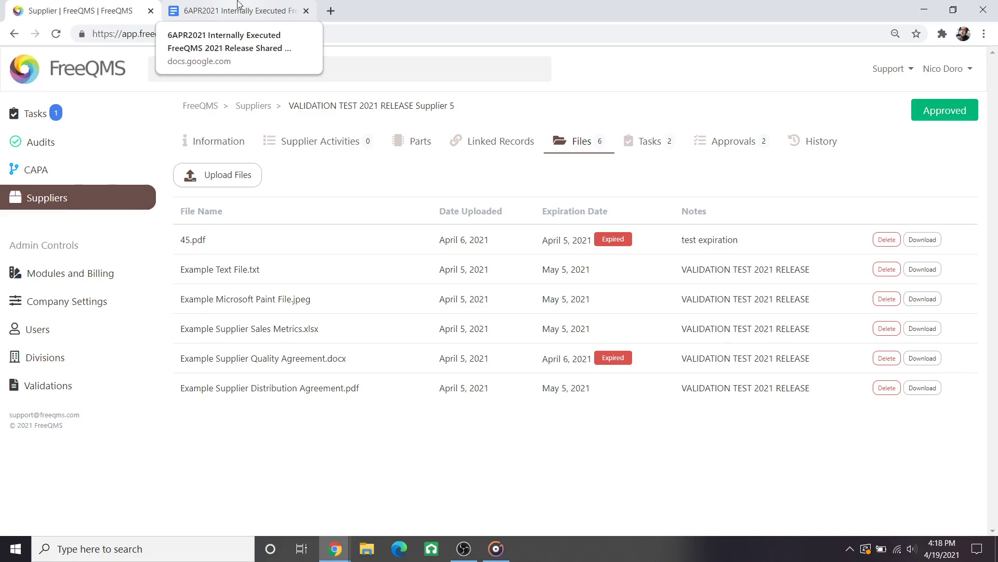
Step: Return to the protocol and highlight TEST 4's step 2 Audit 4 details on page 23
left_click(238, 6)
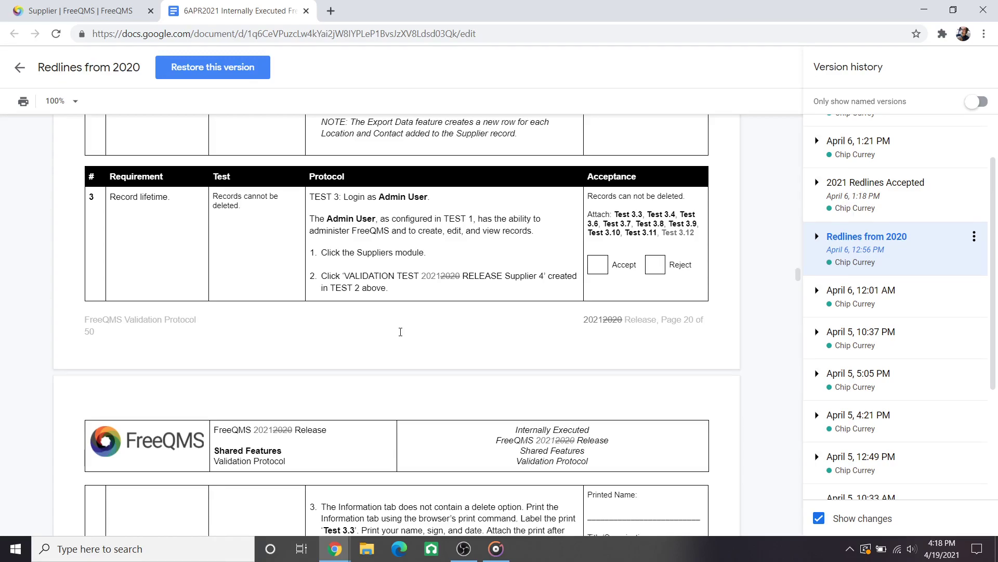
scroll(289, 296, "down", 20)
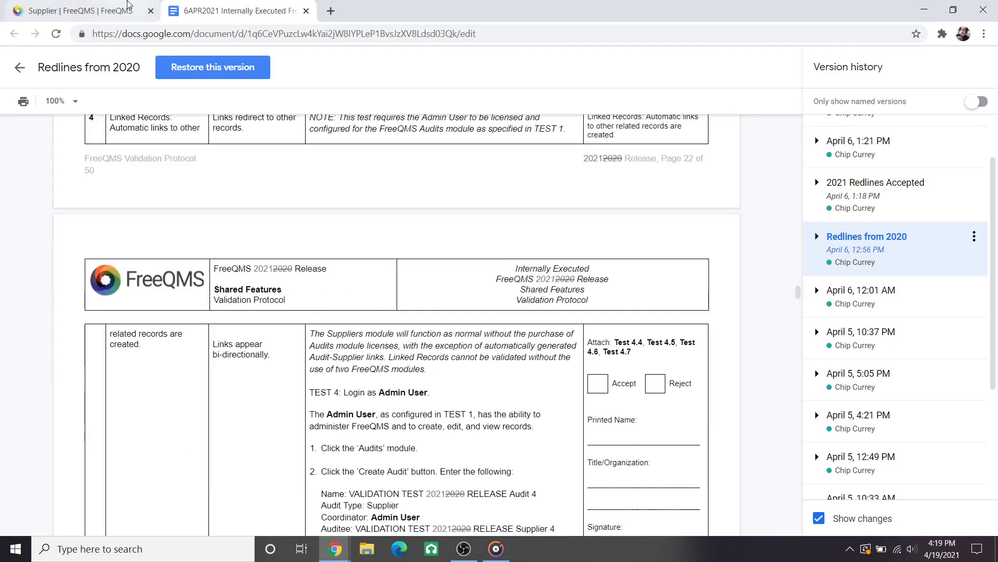
scroll(319, 276, "down", 3)
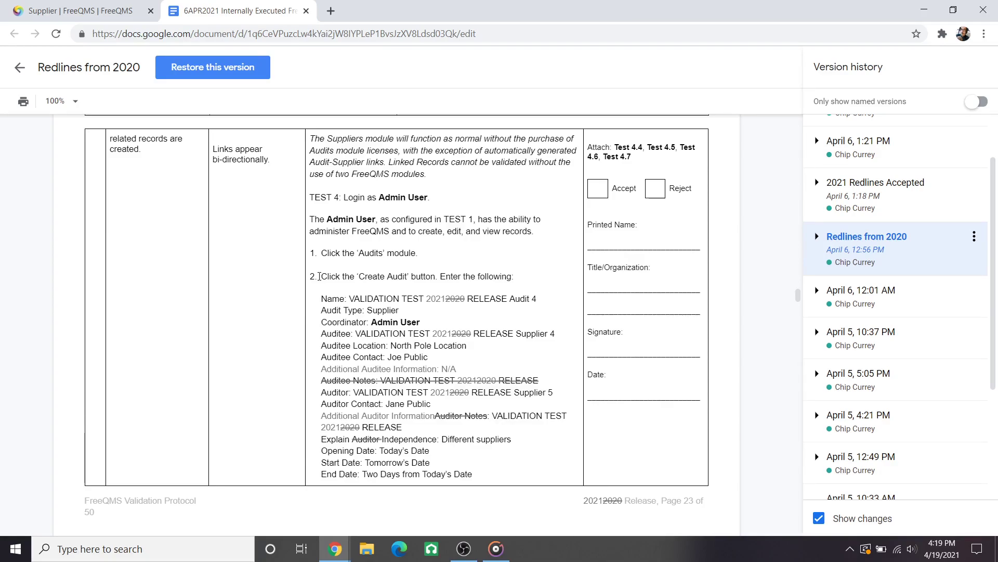
triple_click(319, 276)
scroll(296, 207, "down", 3)
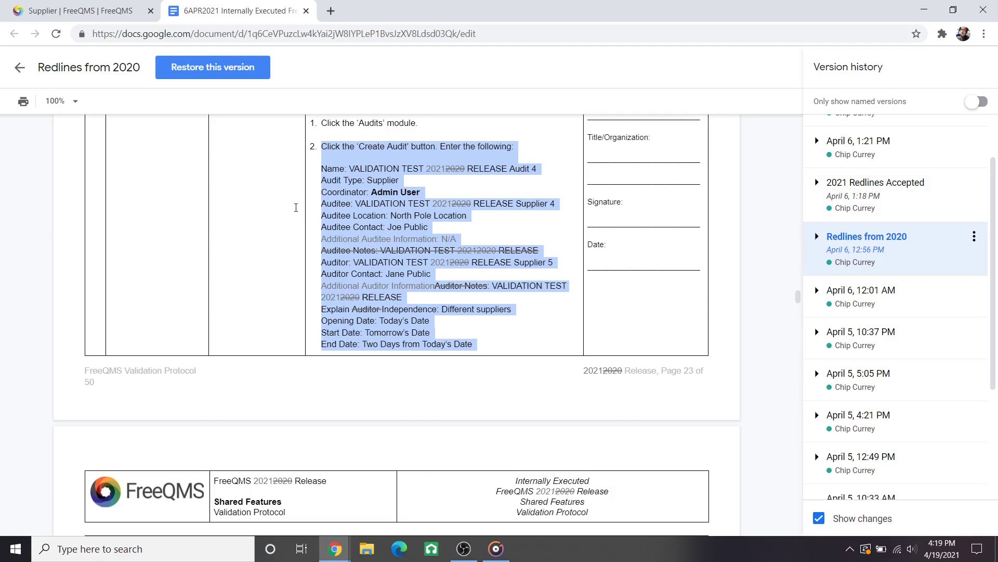
Step: Highlight step 7 'Set an Expiration Date' in TEST 5 on page 26
scroll(296, 208, "down", 5)
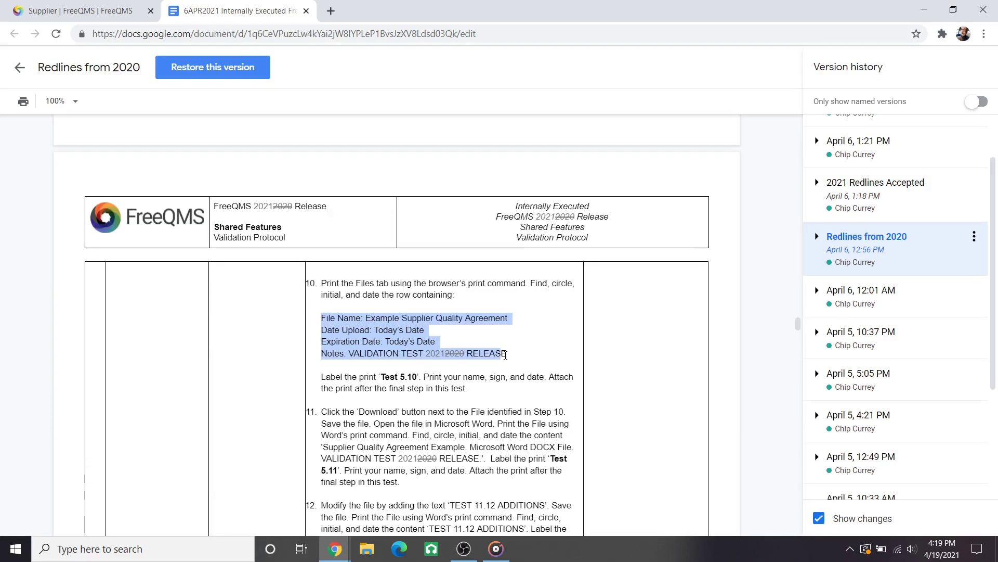
scroll(333, 378, "up", 6)
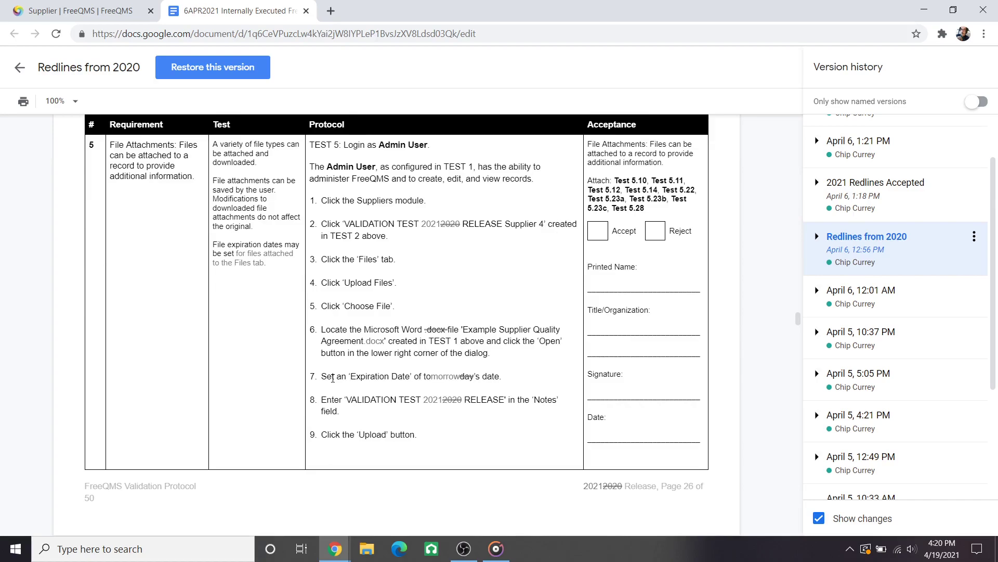
triple_click(333, 378)
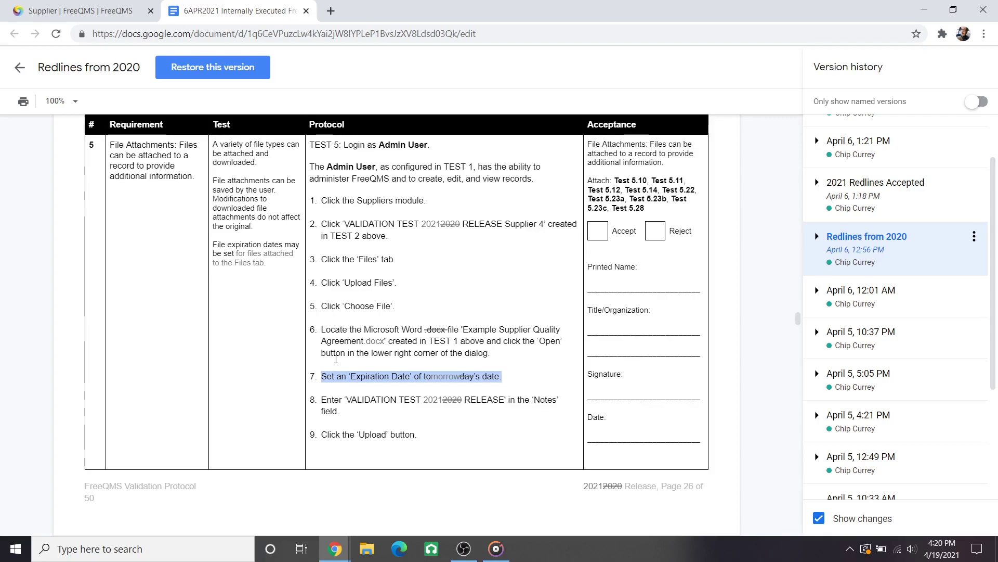
Step: Highlight the 'Not Working' resolution in Supplier 5's FreeQMS tasks, then return to the protocol
key("ctrl+Tab")
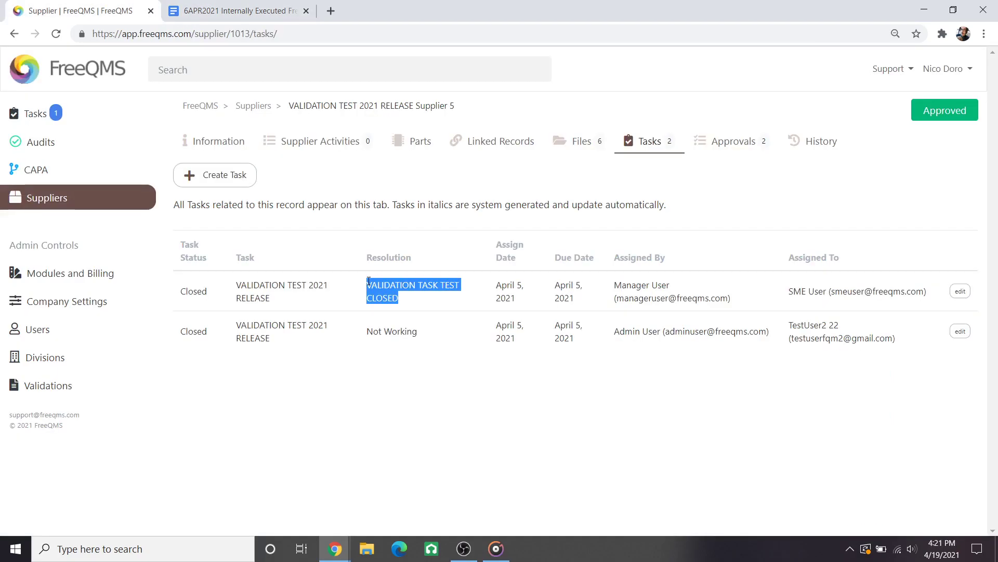
triple_click(366, 325)
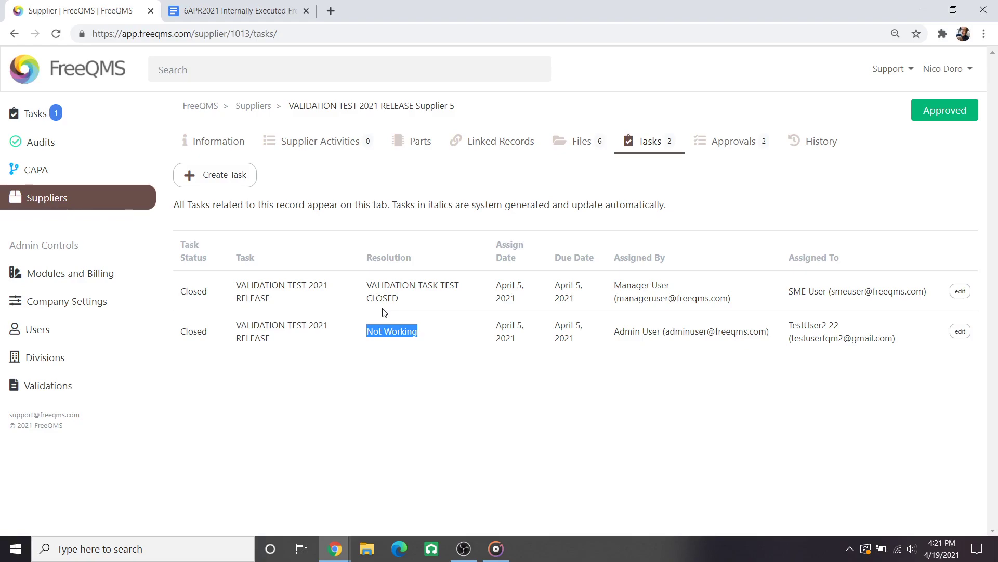
key("ctrl+Tab")
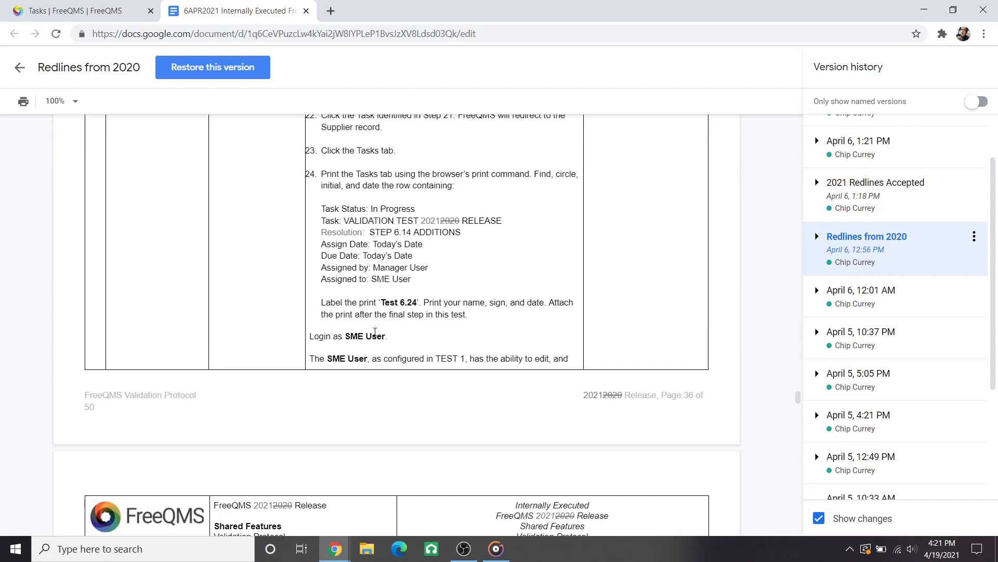
Step: Scroll the version-history preview down to the TEST 8 table on page 52
scroll(375, 332, "down", 6)
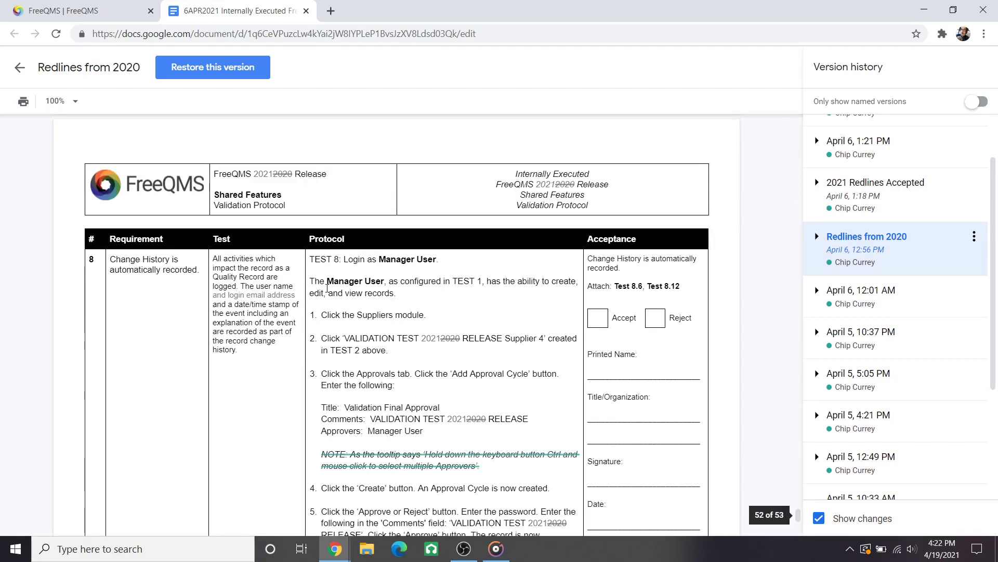
scroll(327, 287, "down", 1)
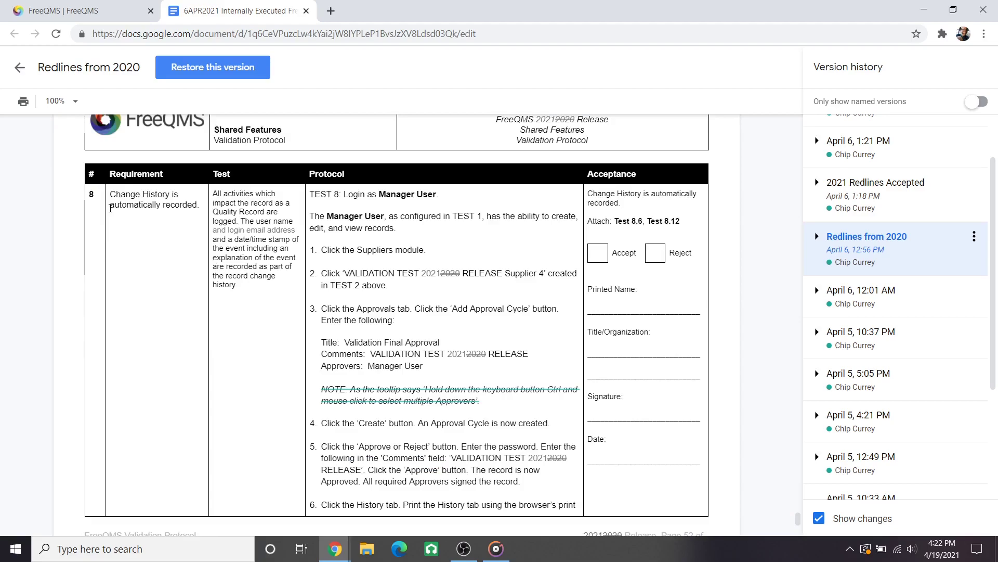